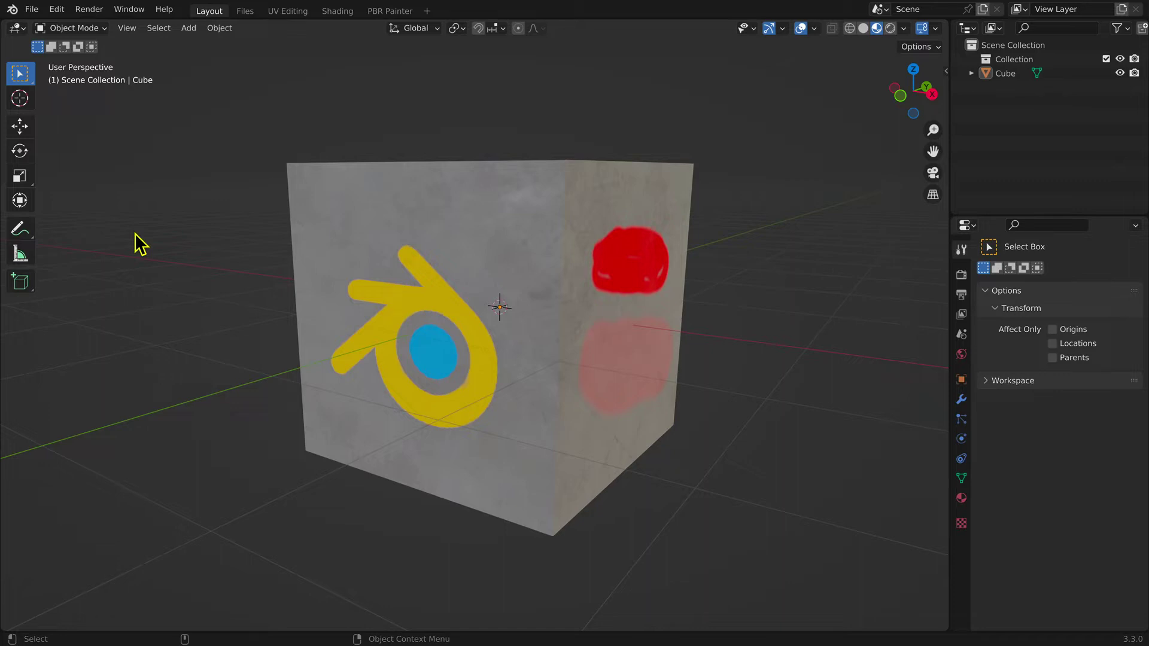
# Stay in Object Mode, select Cube in the Outliner and open the FBX (.fbx) exporter.
pyautogui.click(80, 29)
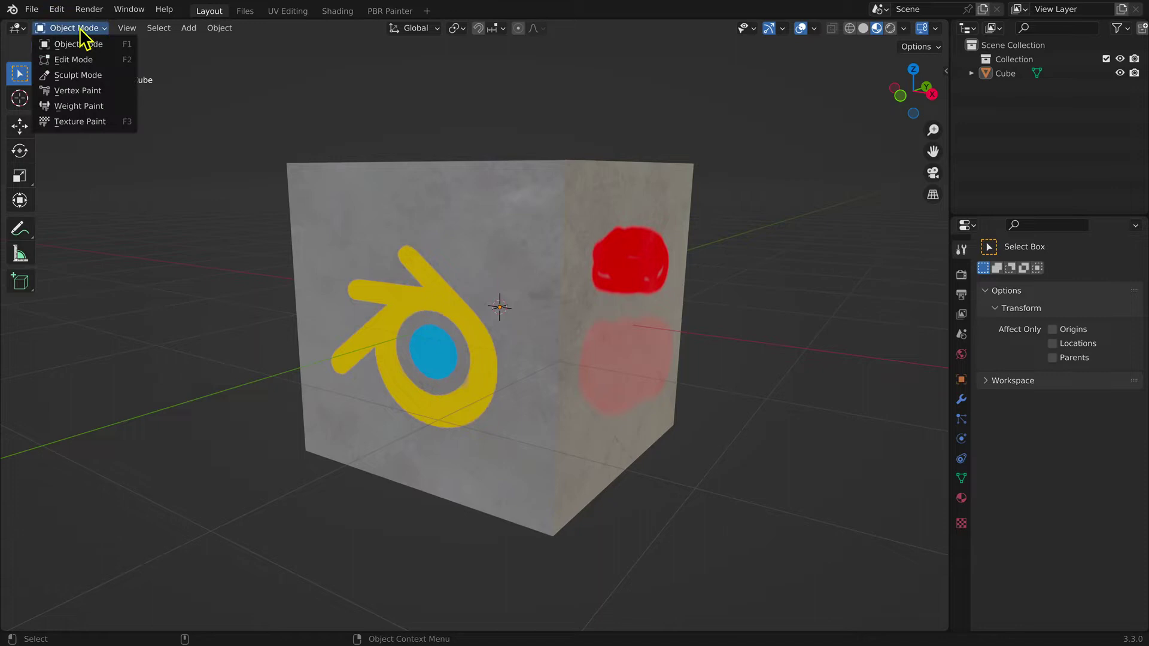
pyautogui.click(85, 44)
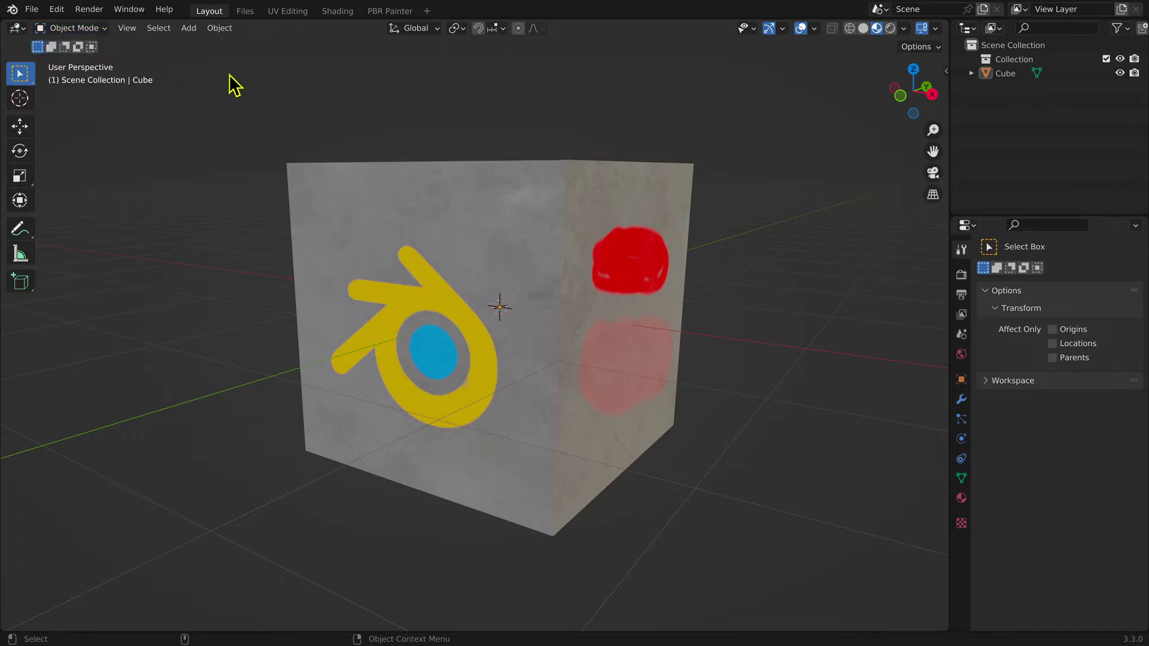
pyautogui.click(1007, 74)
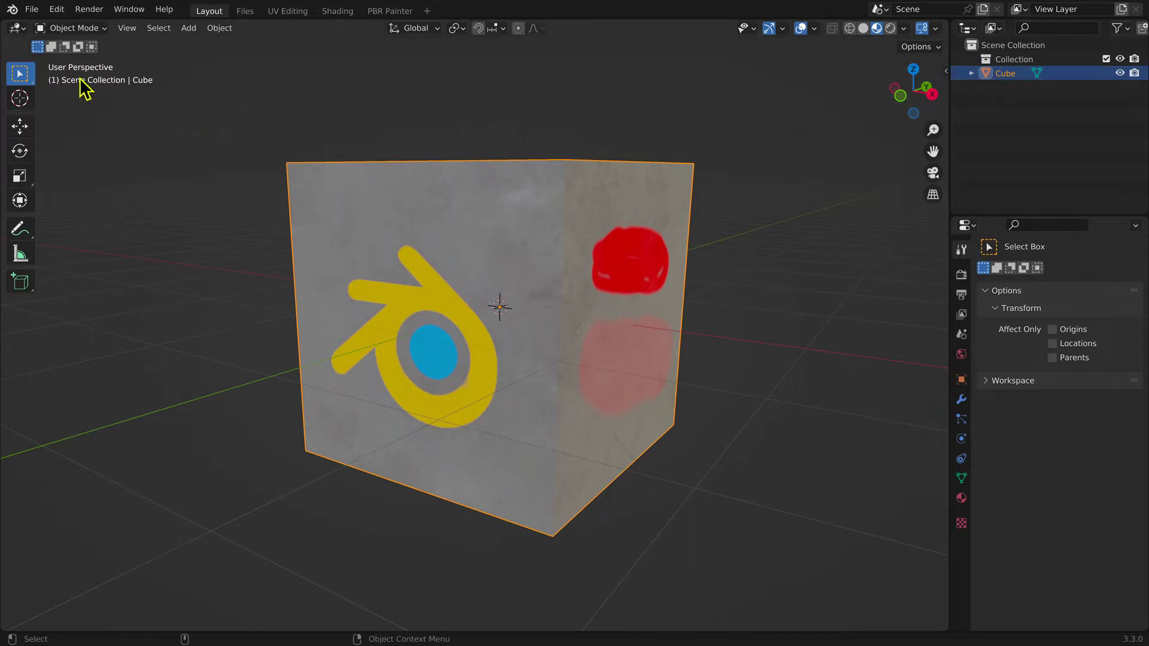
pyautogui.click(34, 10)
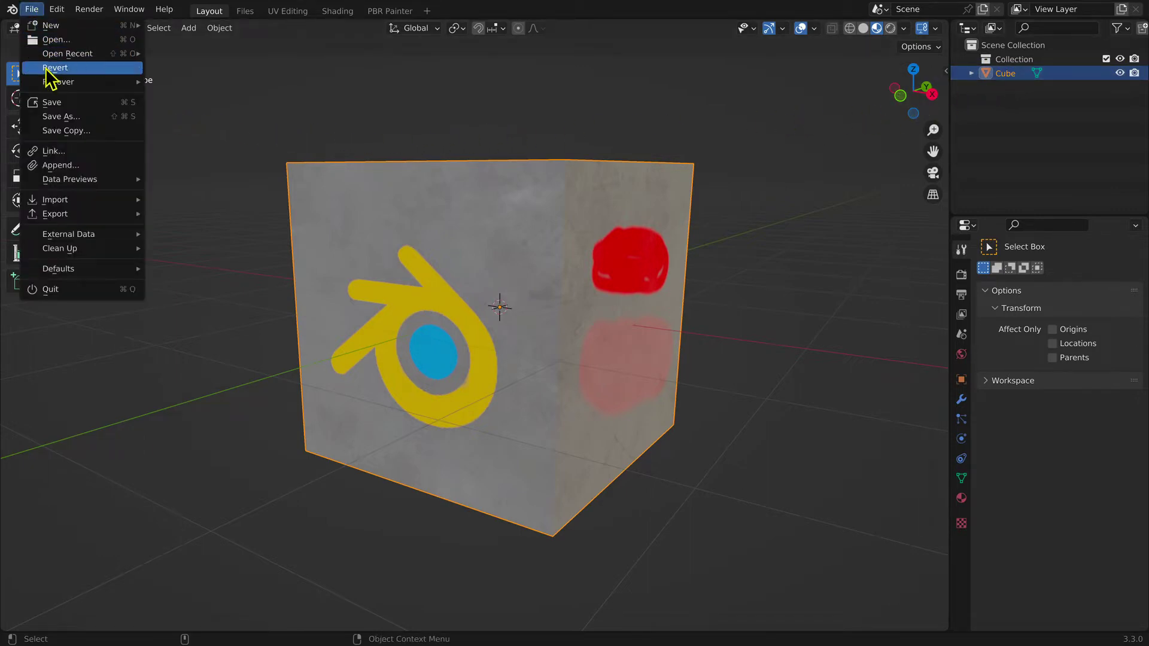
pyautogui.moveTo(77, 215)
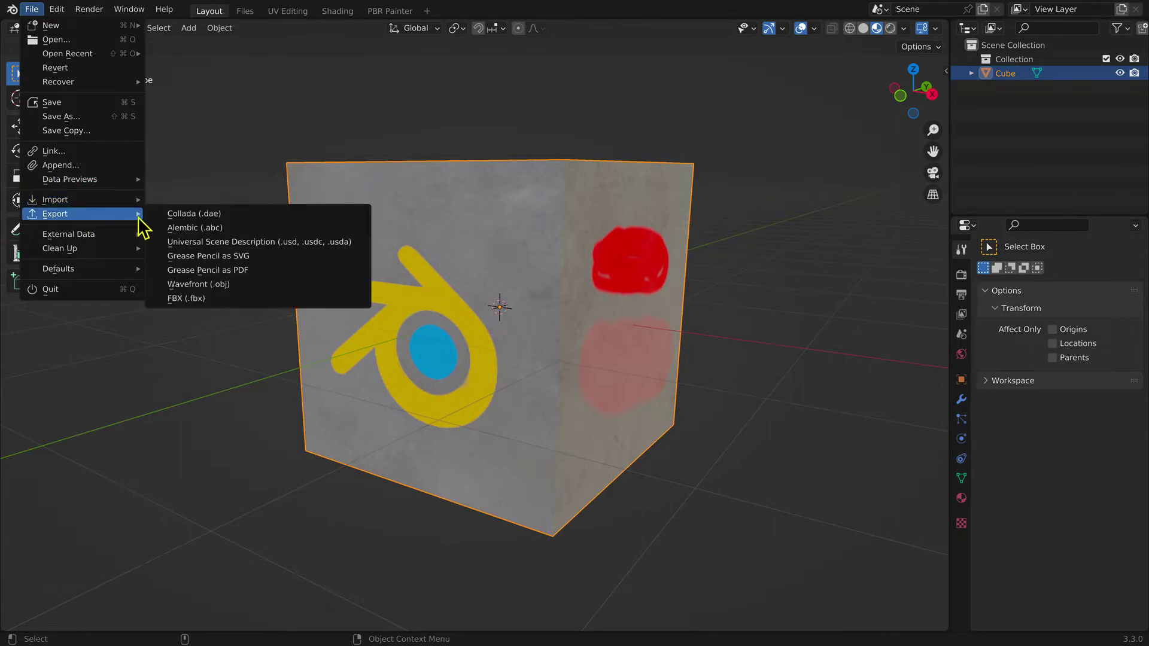
pyautogui.click(272, 299)
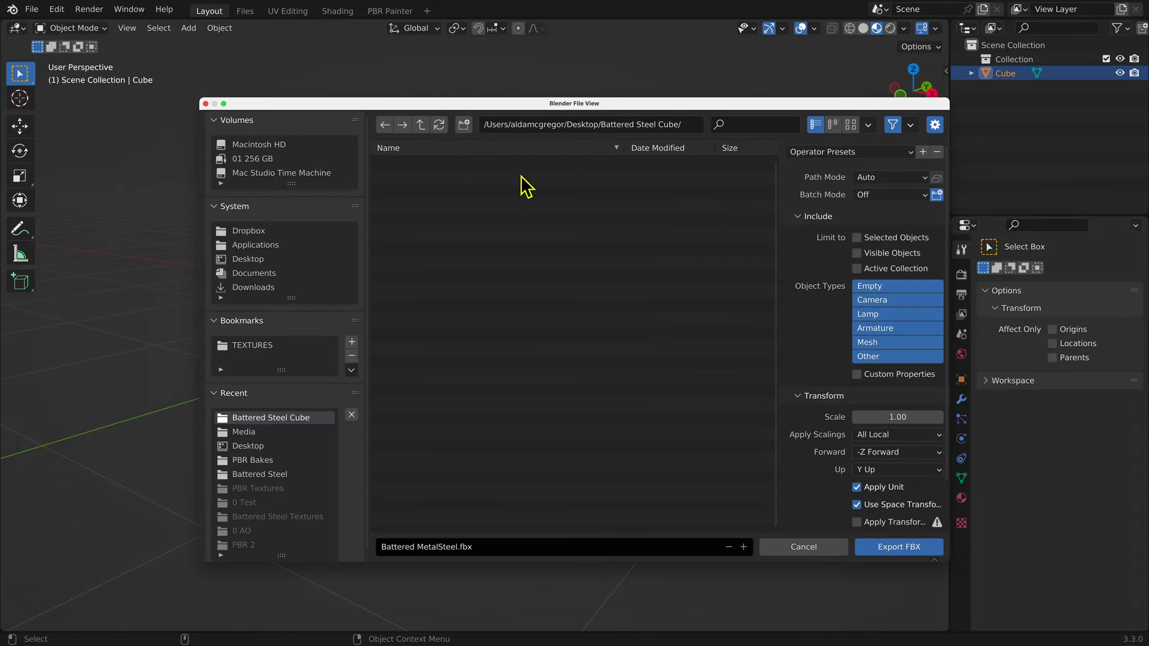
# Limit the FBX export to Mesh objects with FBX All scaling, Y Forward and Z Up.
pyautogui.moveTo(620, 109); pyautogui.dragTo(552, 126)
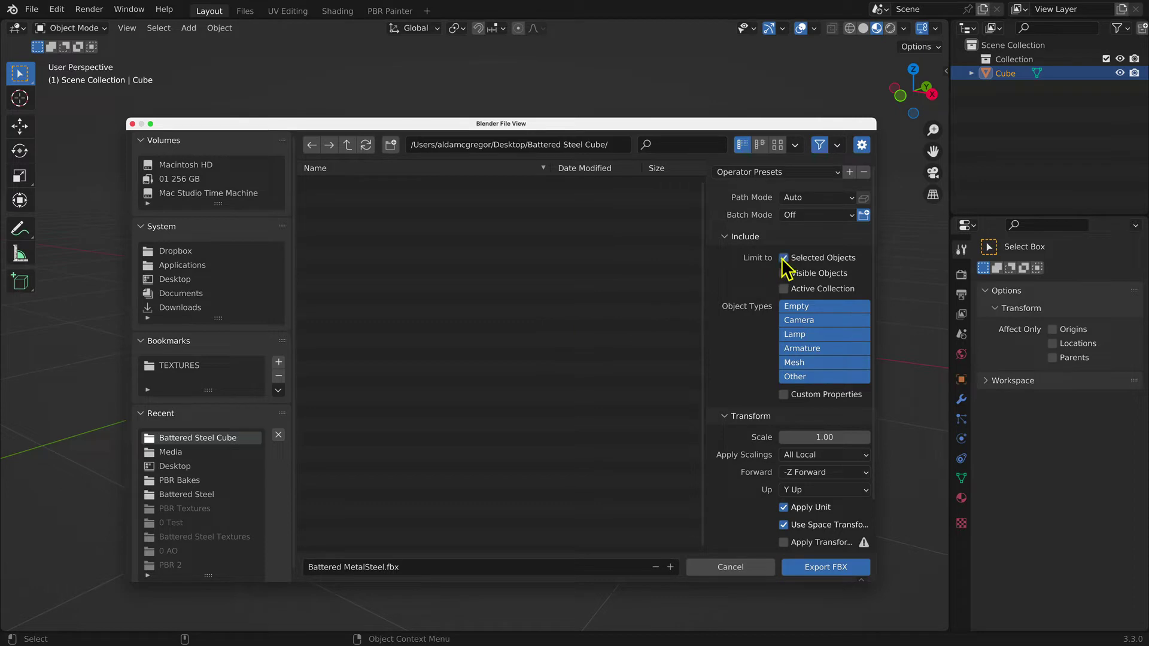
pyautogui.click(818, 365)
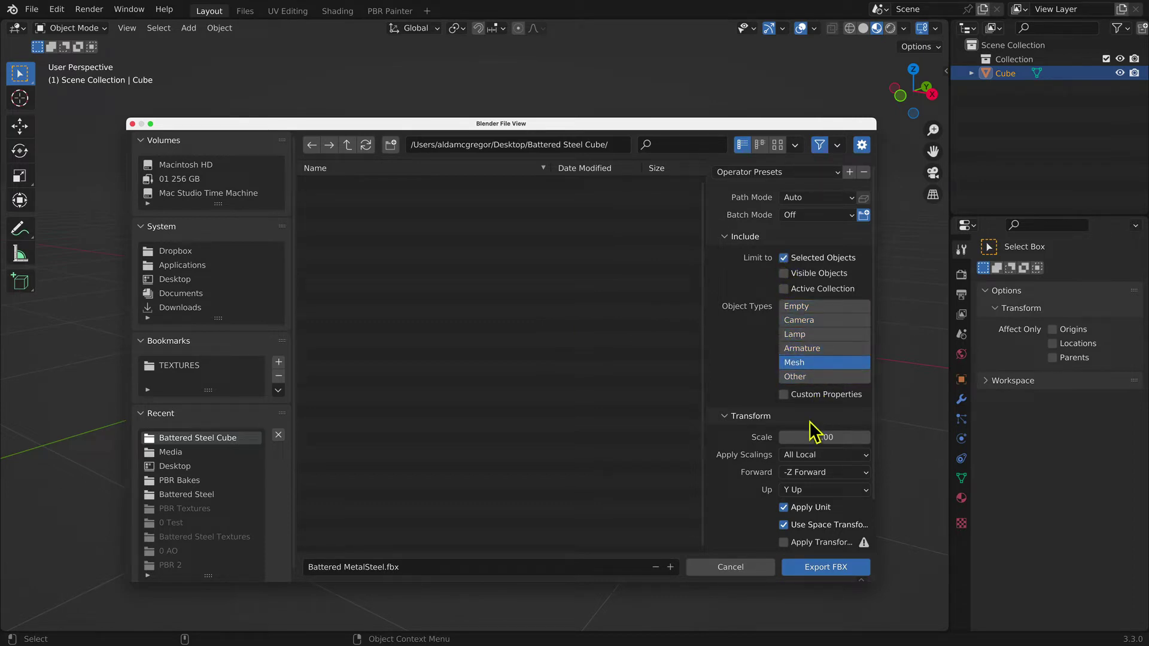
pyautogui.click(807, 457)
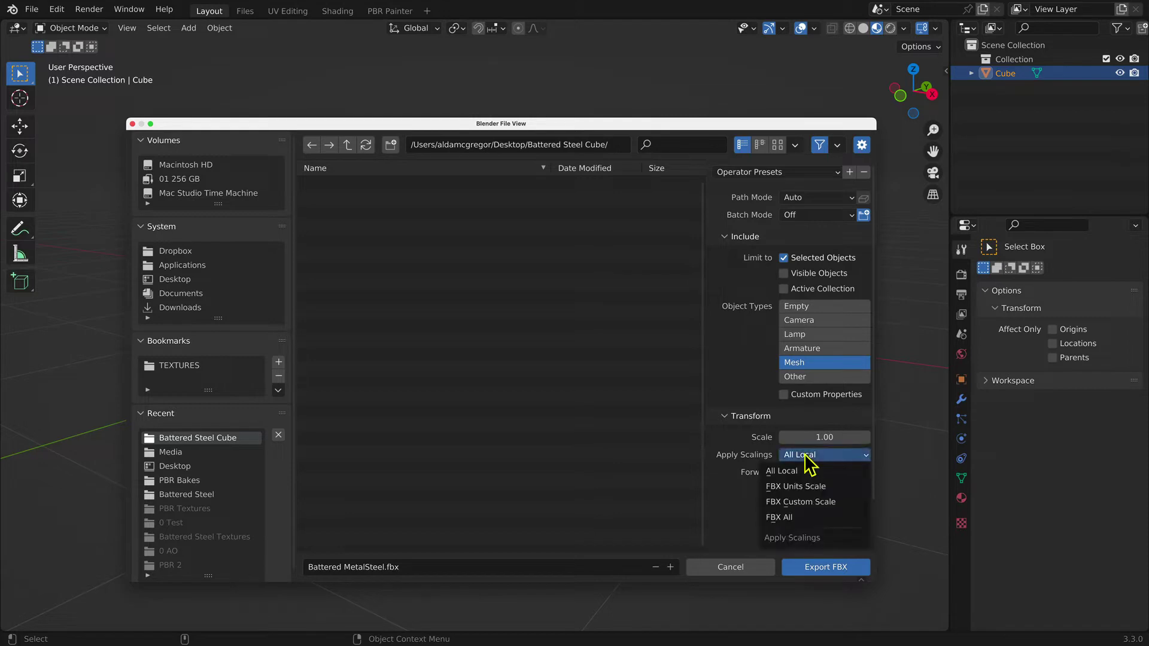
pyautogui.click(804, 518)
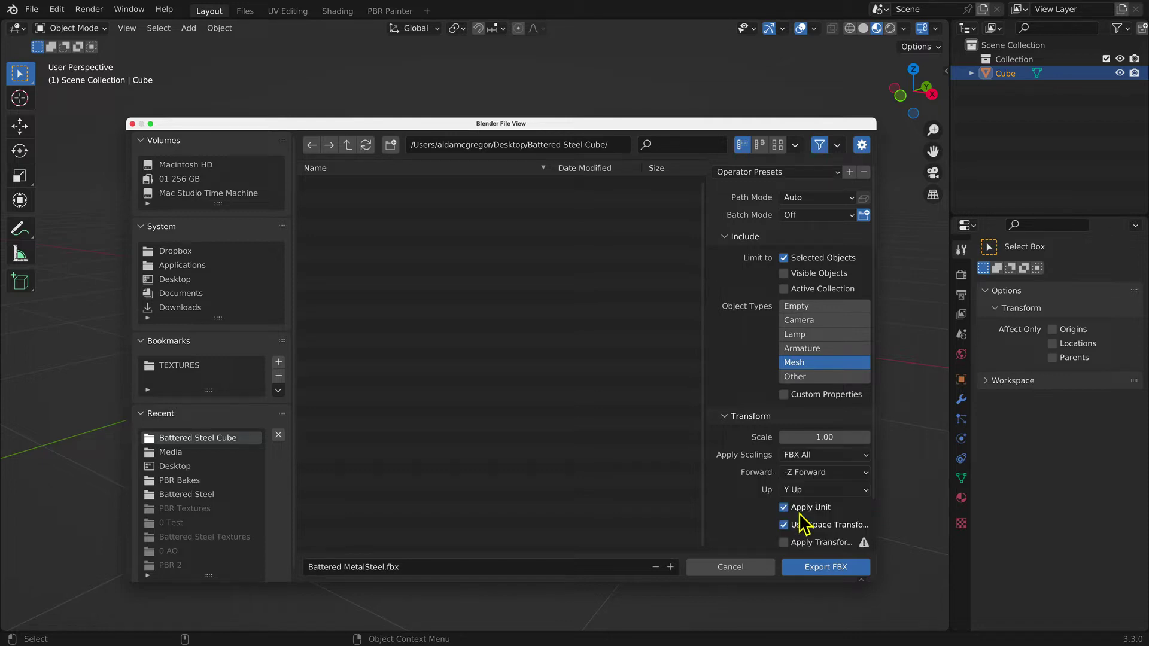
pyautogui.click(806, 477)
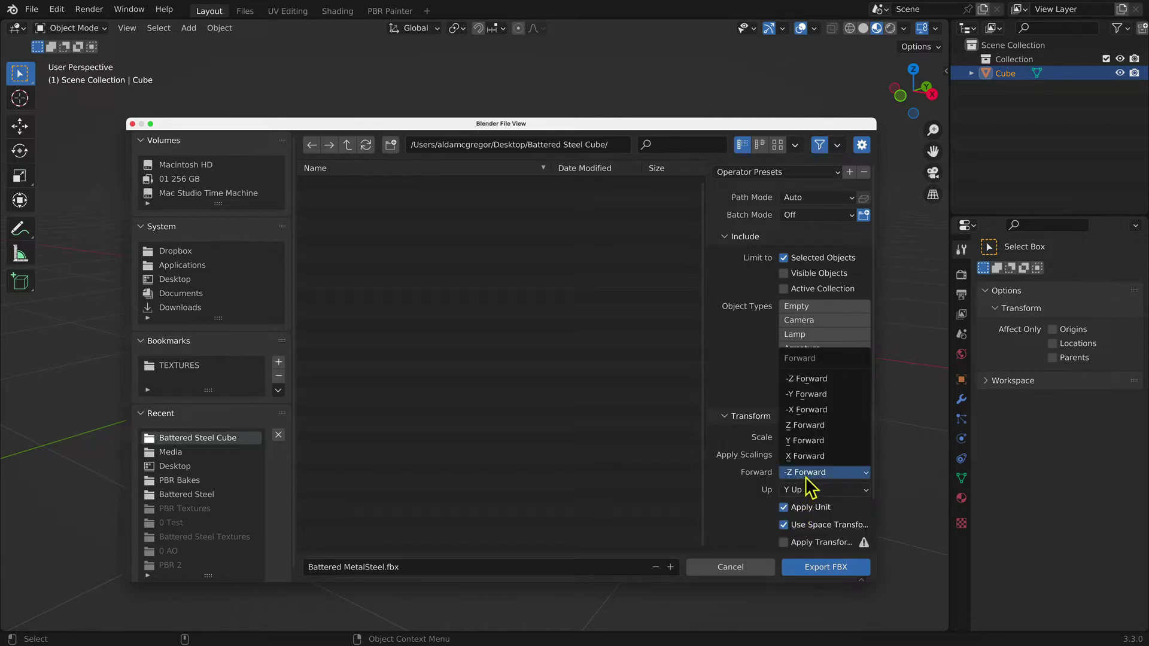
pyautogui.click(806, 440)
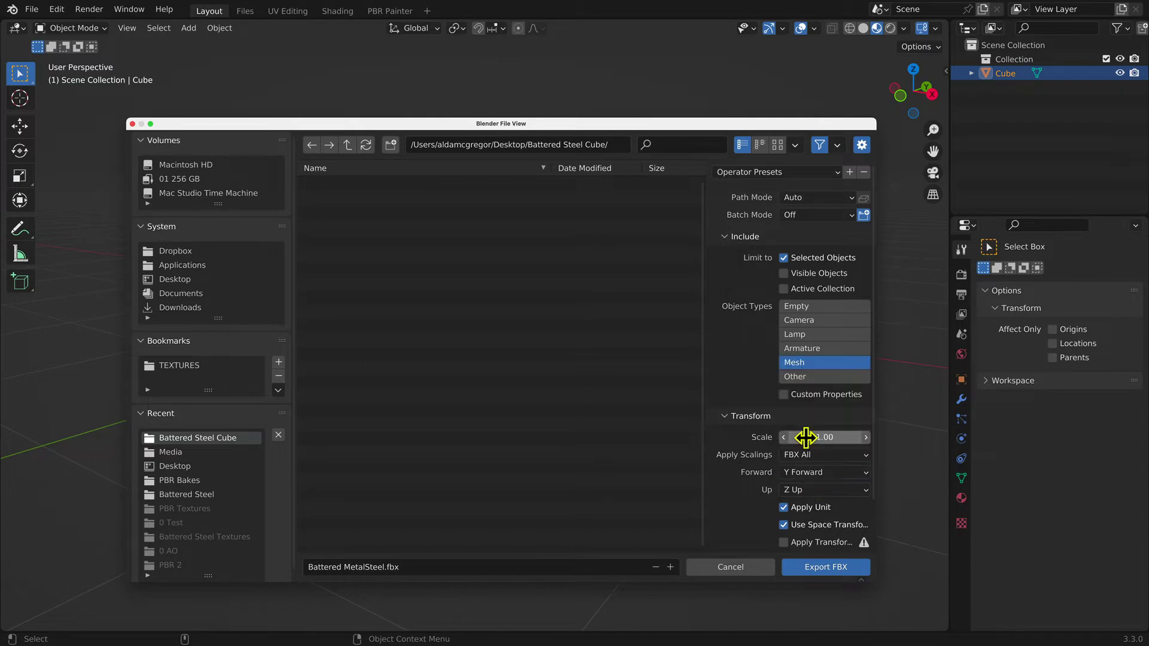
pyautogui.click(798, 492)
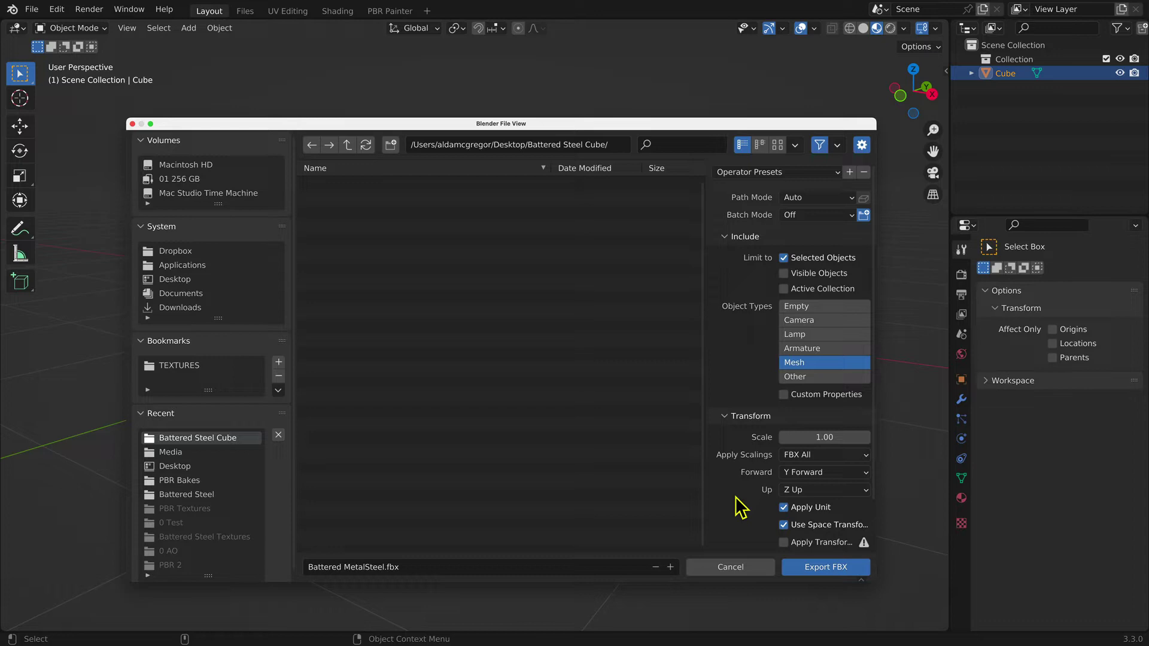
# Add an Operator Preset named 'Trainz', then run Export FBX for the cube.
pyautogui.click(849, 173)
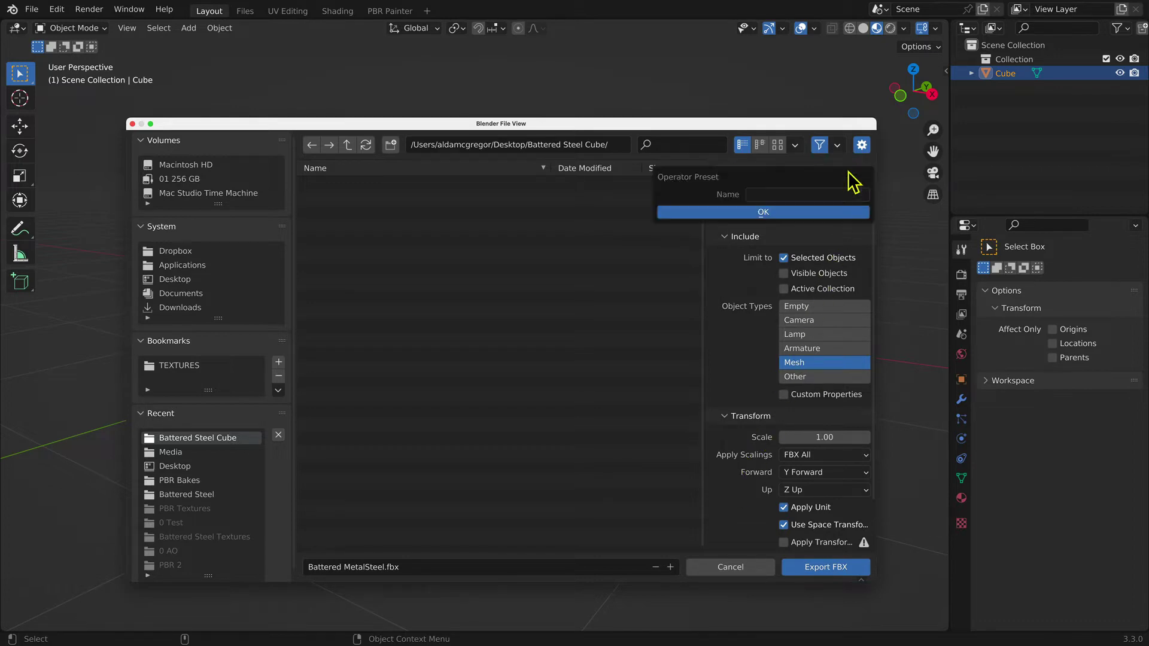
pyautogui.click(782, 193)
pyautogui.write('Trainz')
pyautogui.click(776, 212)
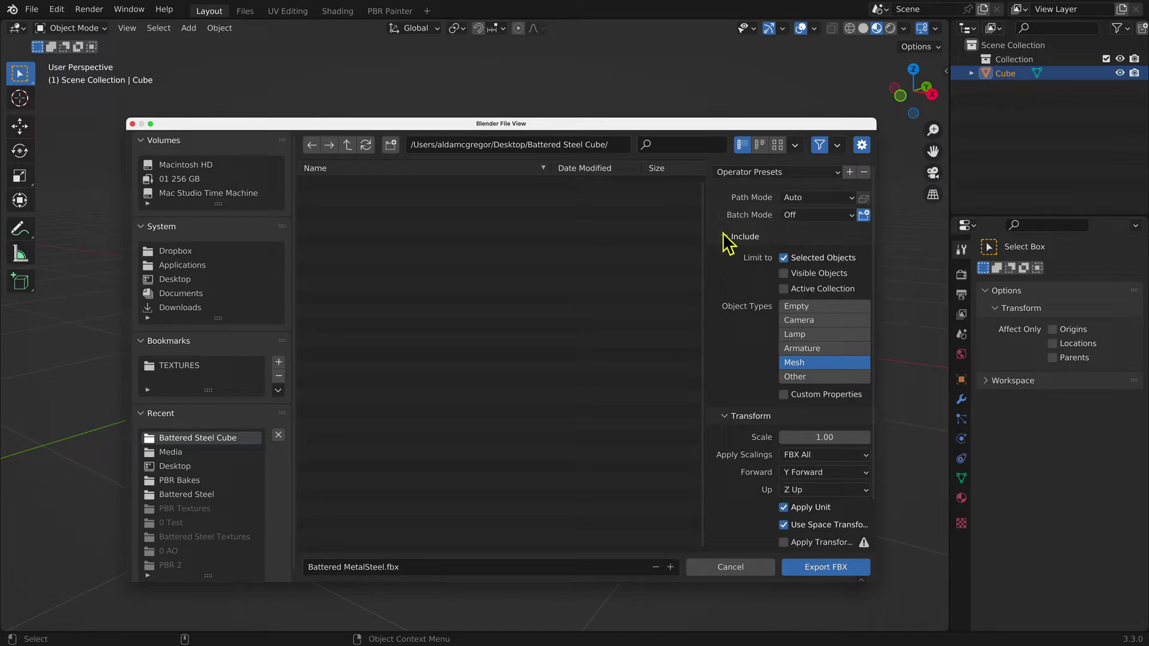
pyautogui.click(795, 569)
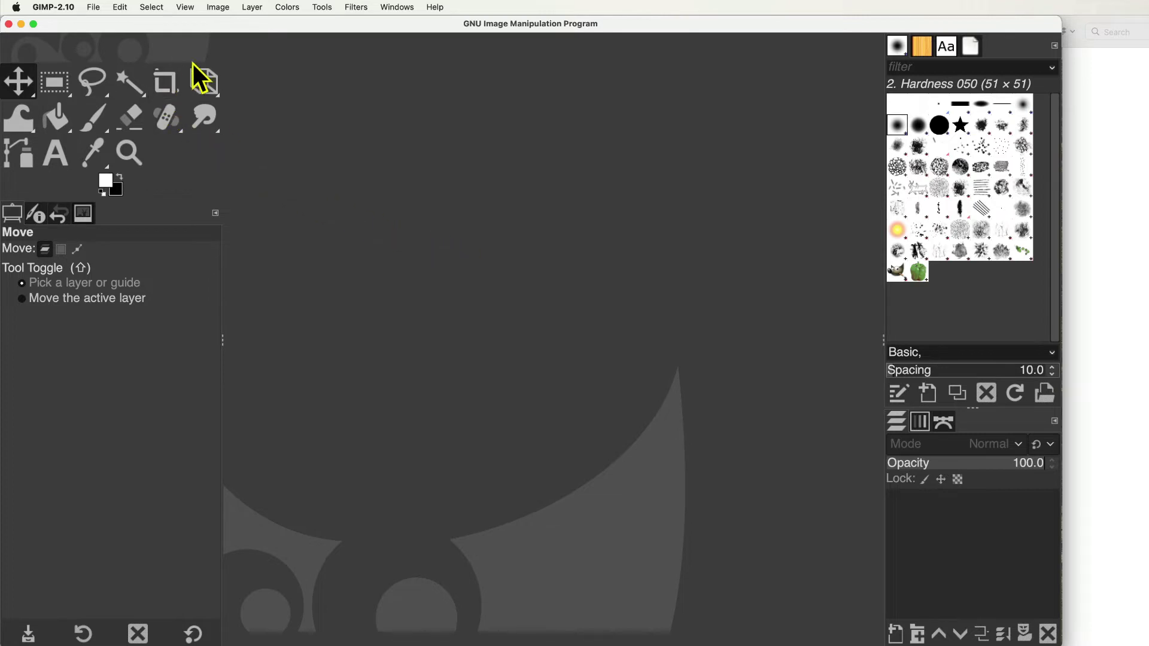
# Make a new GIMP image with Width 240 and Height 180 pixels.
pyautogui.click(96, 8)
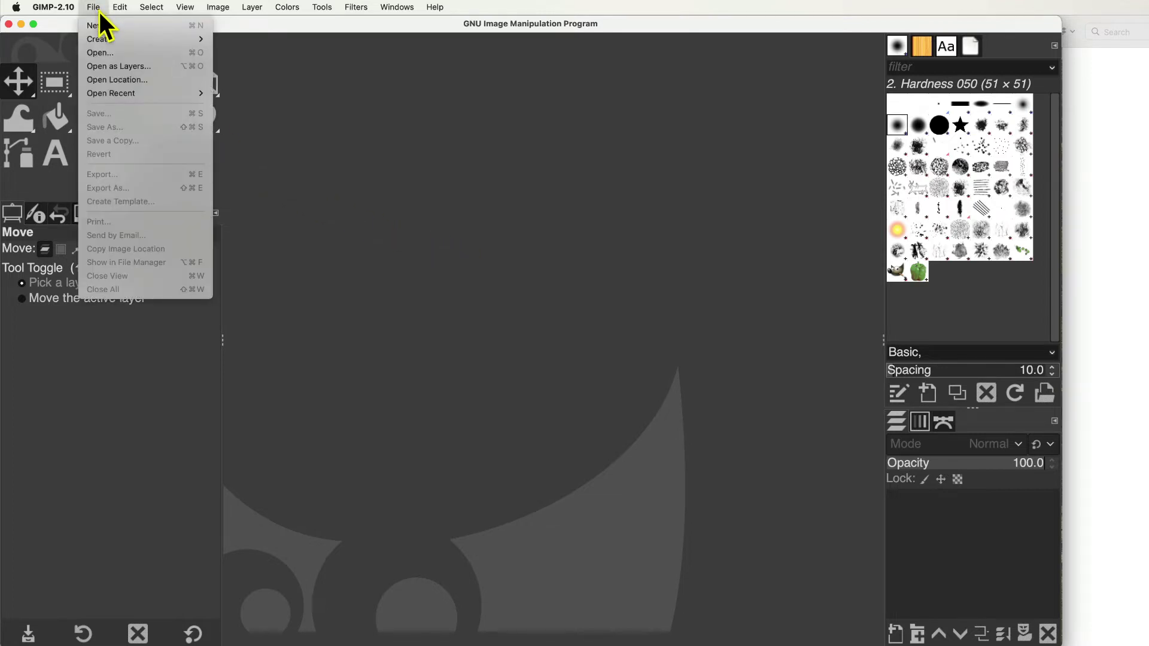
pyautogui.click(160, 26)
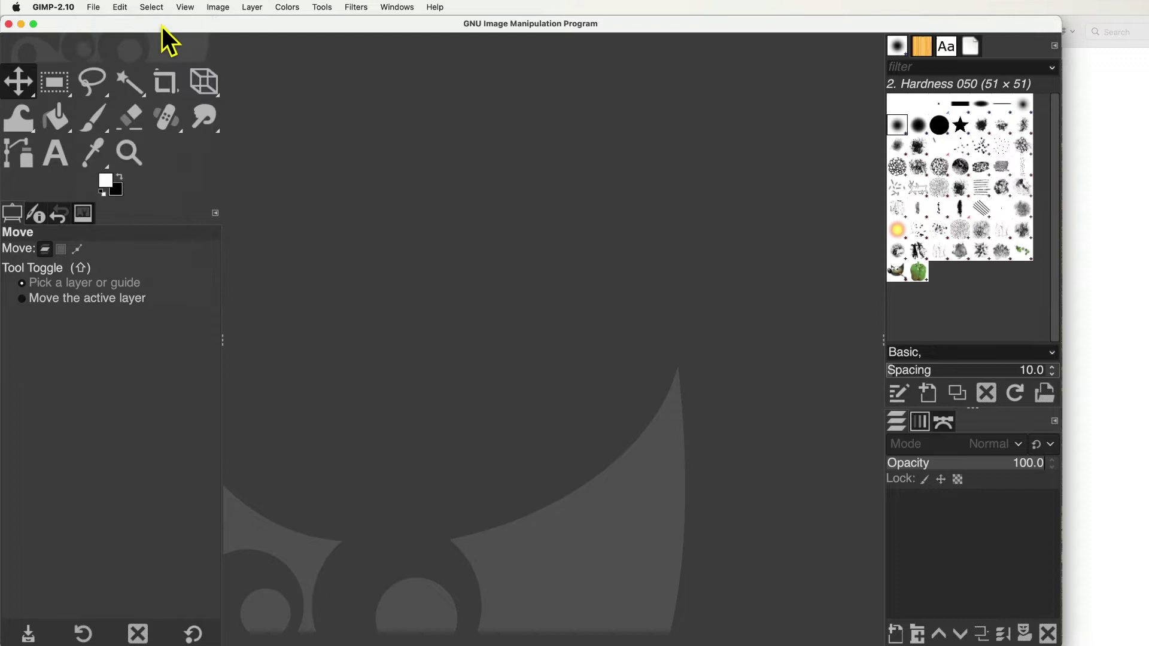
pyautogui.doubleClick(328, 80)
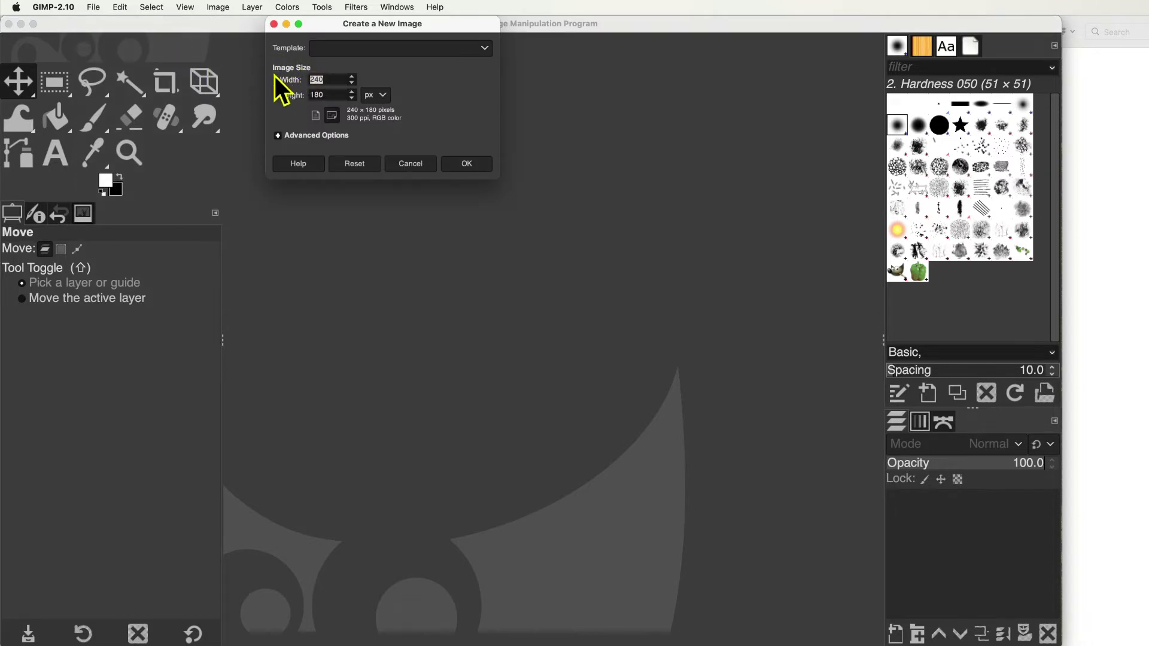
pyautogui.write('240')
pyautogui.press('Tab')
pyautogui.write('180')
pyautogui.press('Tab')
pyautogui.click(453, 168)
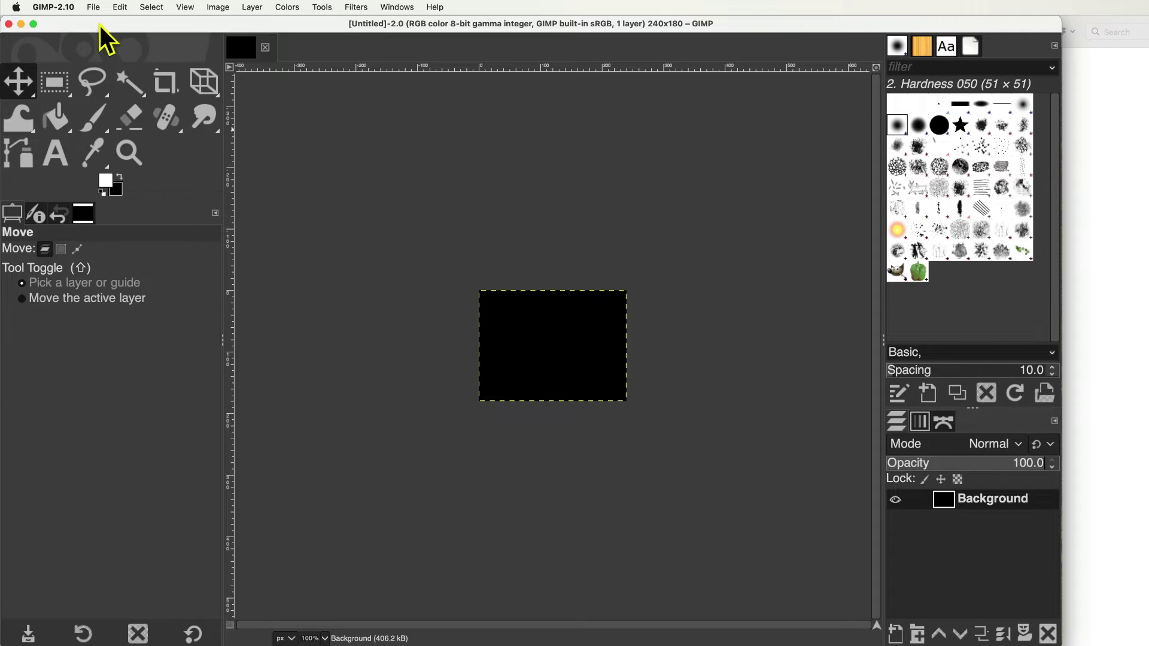
# Export the image as 'thumbnail' in JPEG format, accepting the default JPEG options.
pyautogui.click(95, 8)
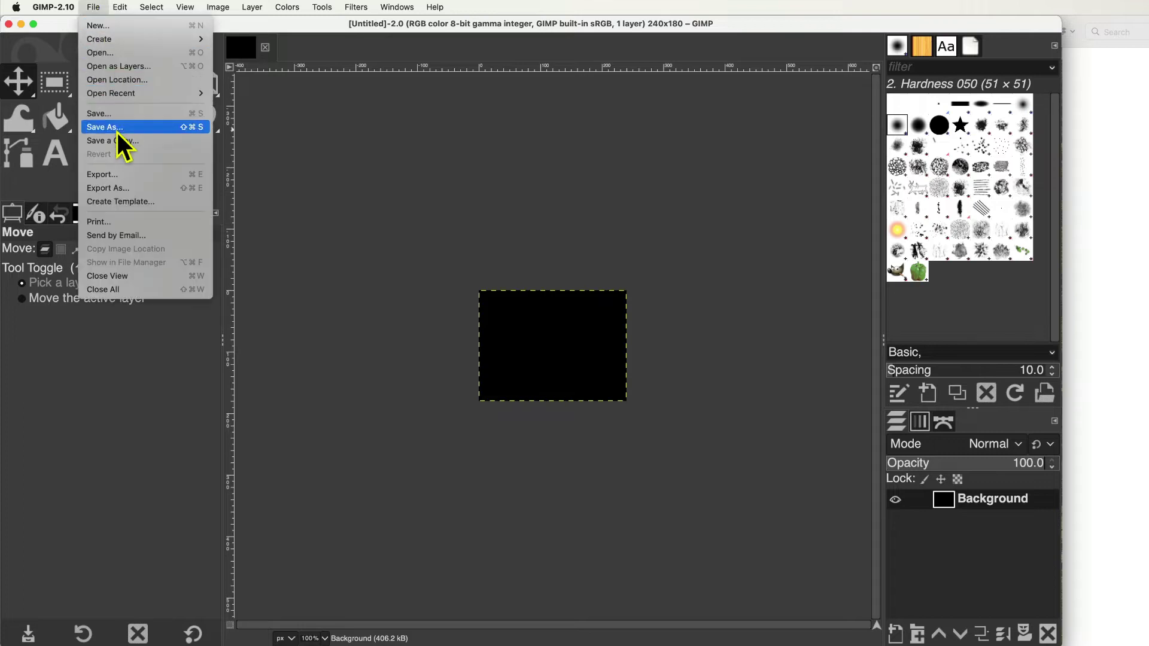
pyautogui.click(162, 188)
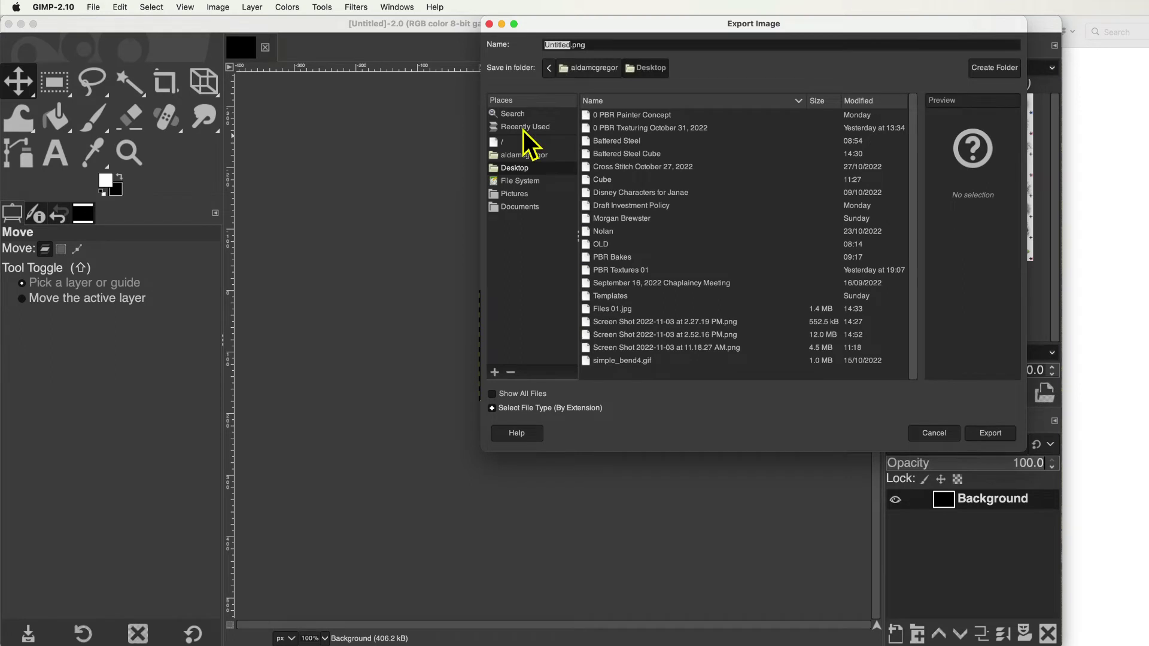
pyautogui.write('thu')
pyautogui.write('mbnail')
pyautogui.click(591, 406)
pyautogui.moveTo(1017, 307); pyautogui.dragTo(1017, 351)
pyautogui.click(949, 362)
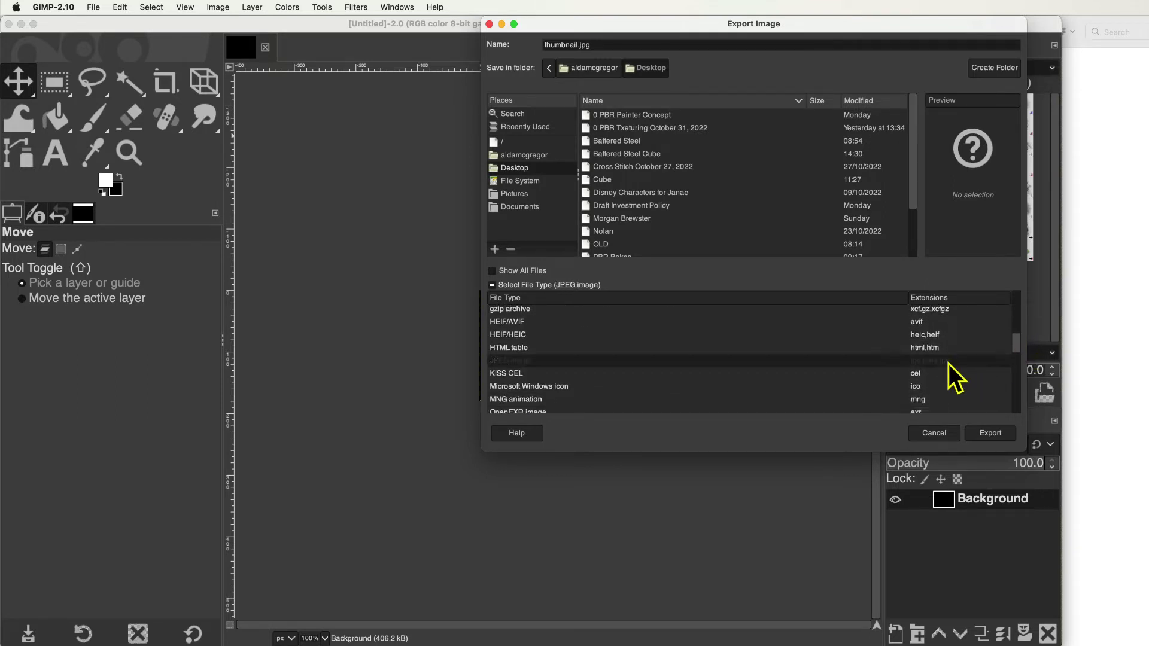
pyautogui.click(972, 434)
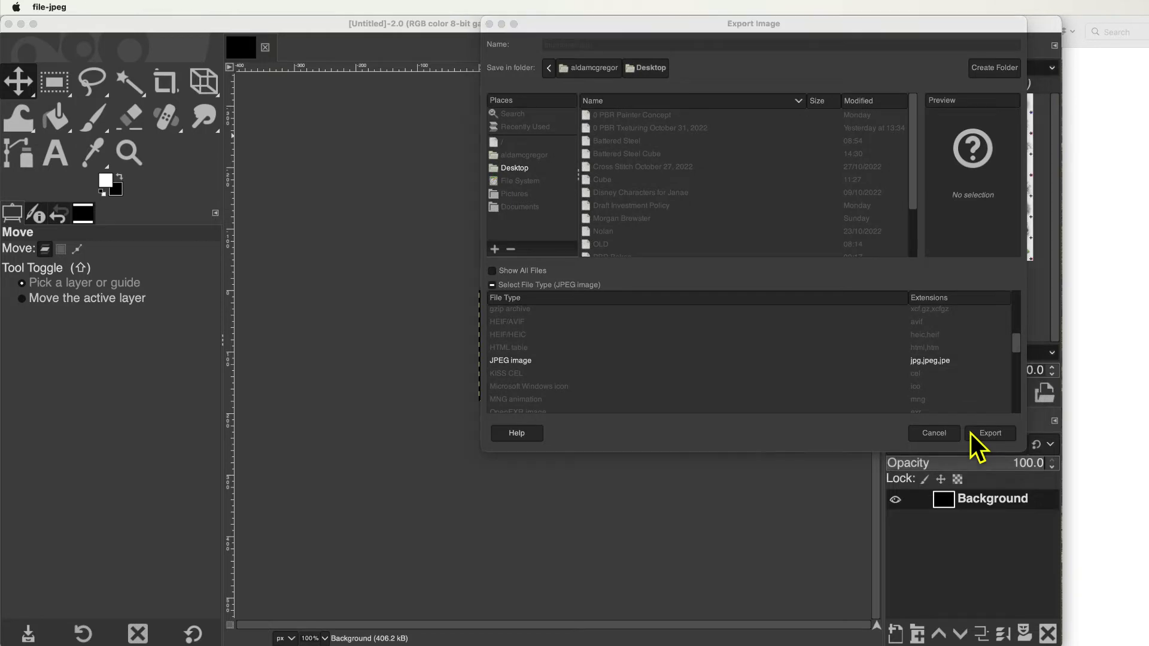
pyautogui.click(838, 565)
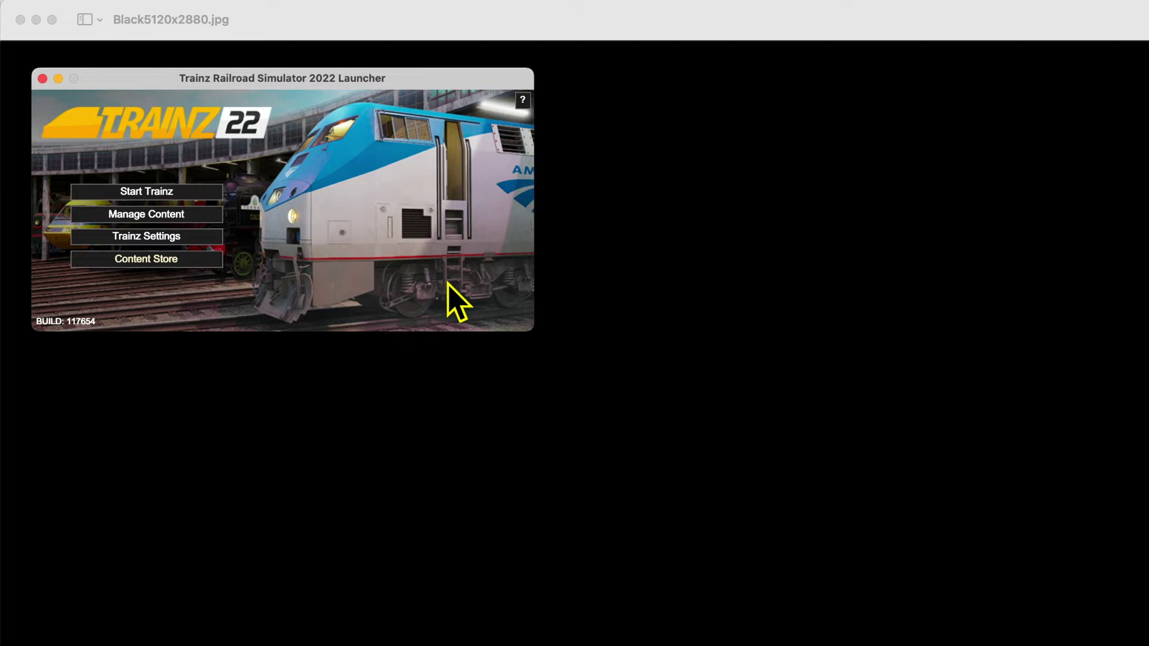
# Open Manage Content and filter the content list to Today.
pyautogui.click(159, 215)
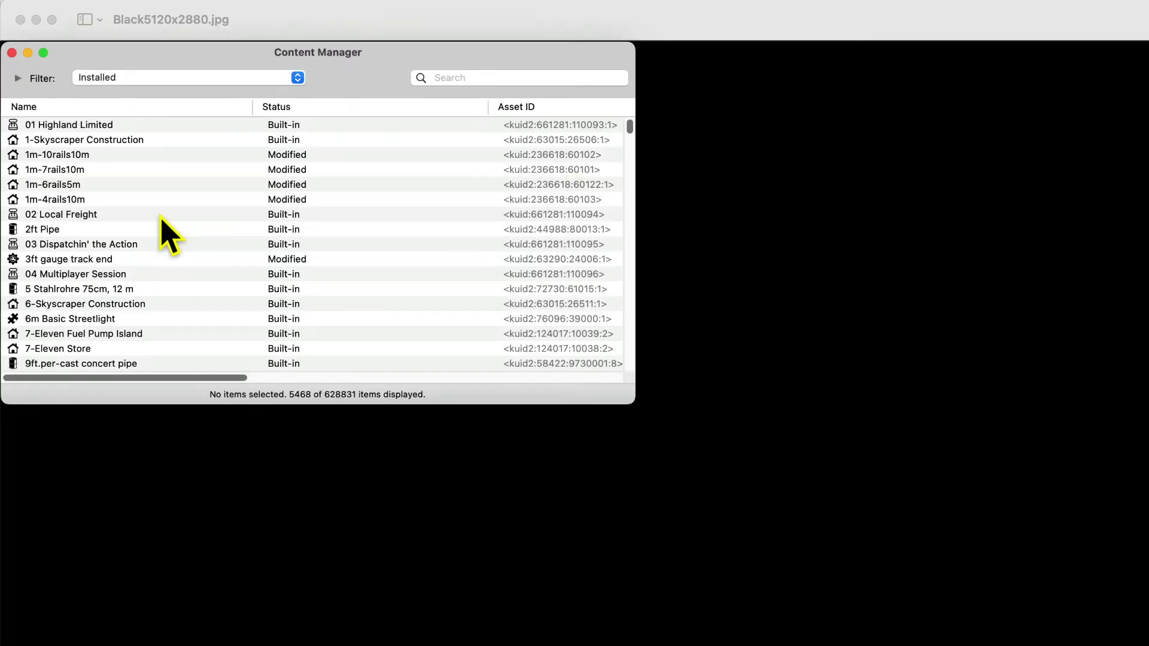
pyautogui.click(132, 77)
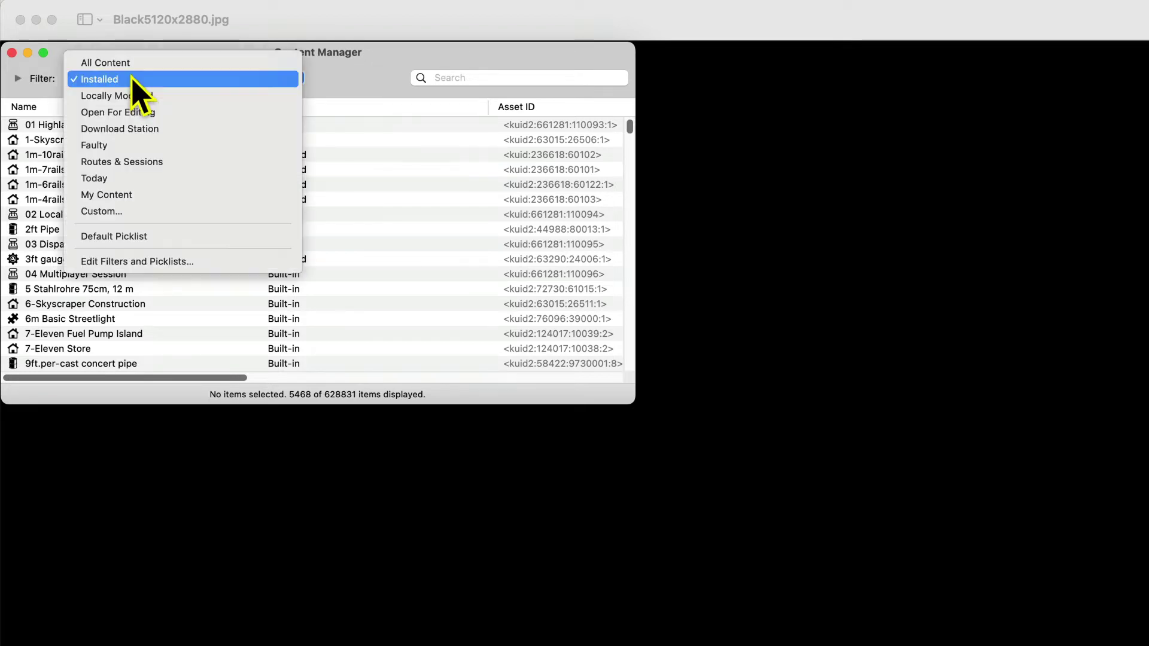
pyautogui.click(139, 178)
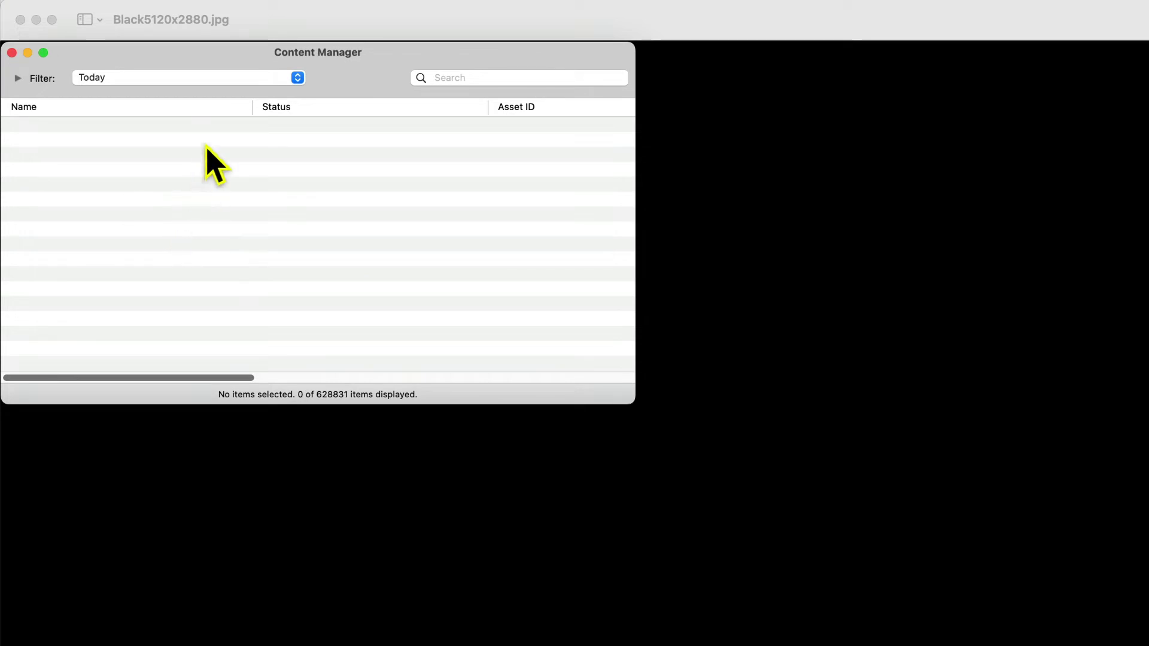
# Create a New Content asset and dismiss the Task Complete notice.
pyautogui.click(296, 2)
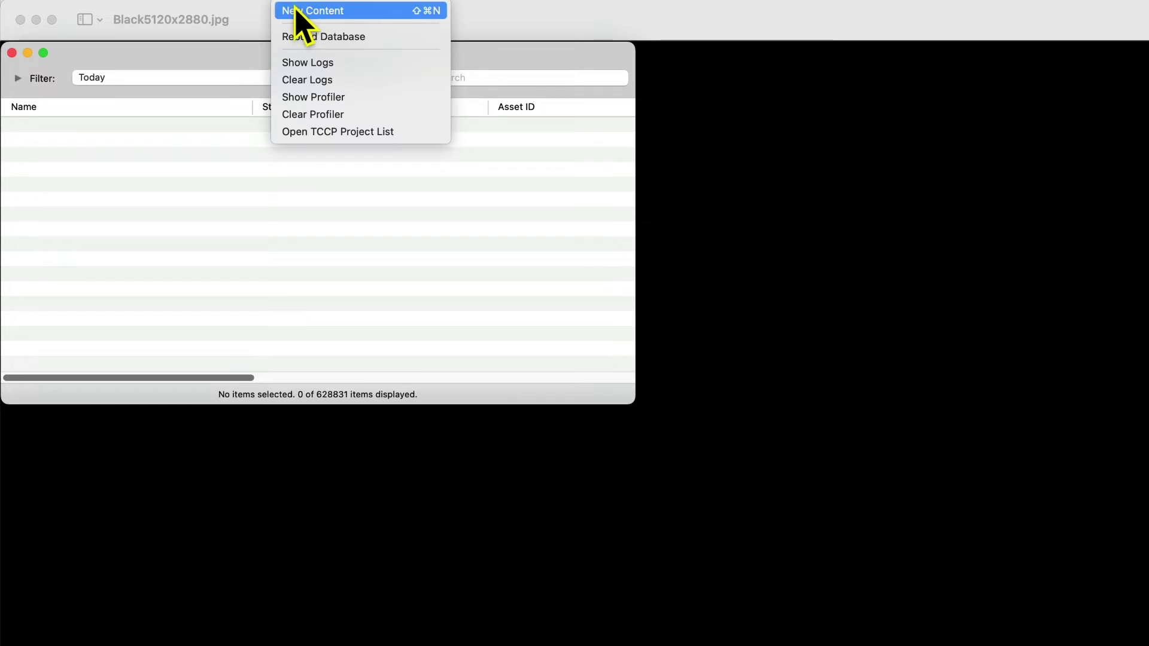
pyautogui.click(372, 11)
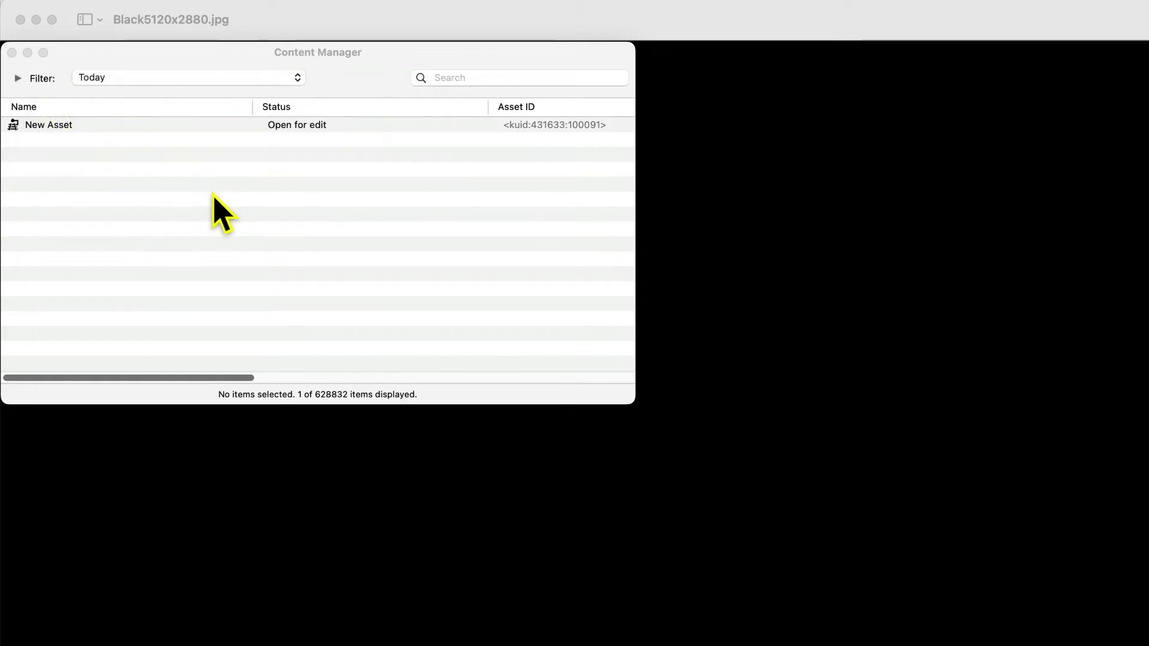
pyautogui.click(158, 121)
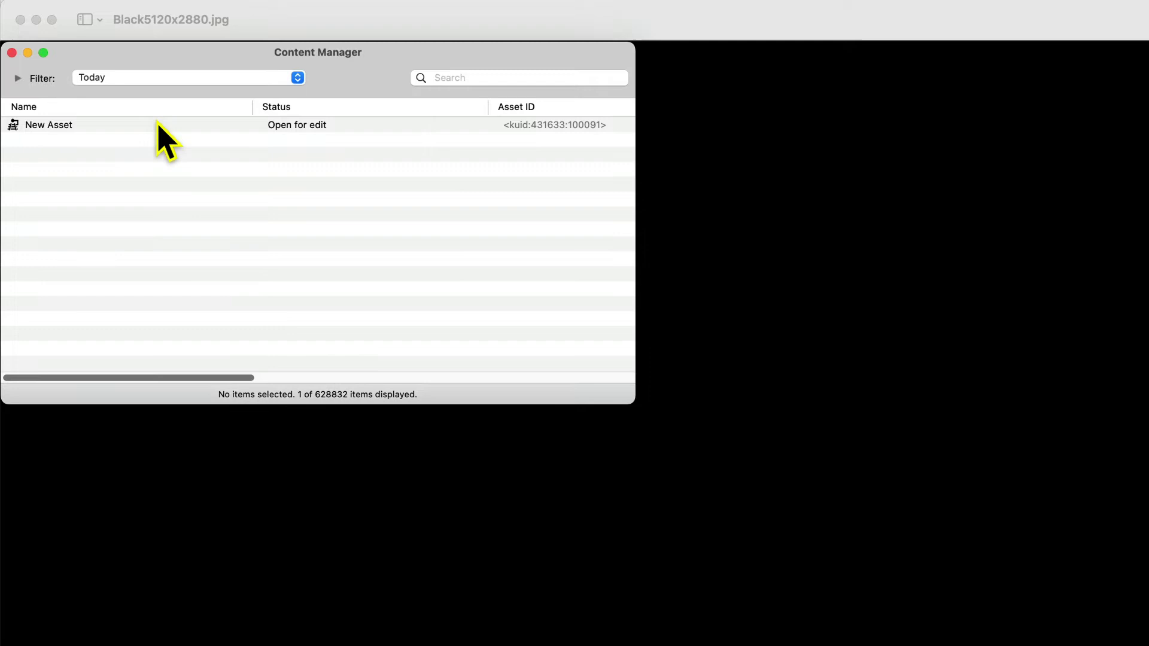
pyautogui.click(157, 124)
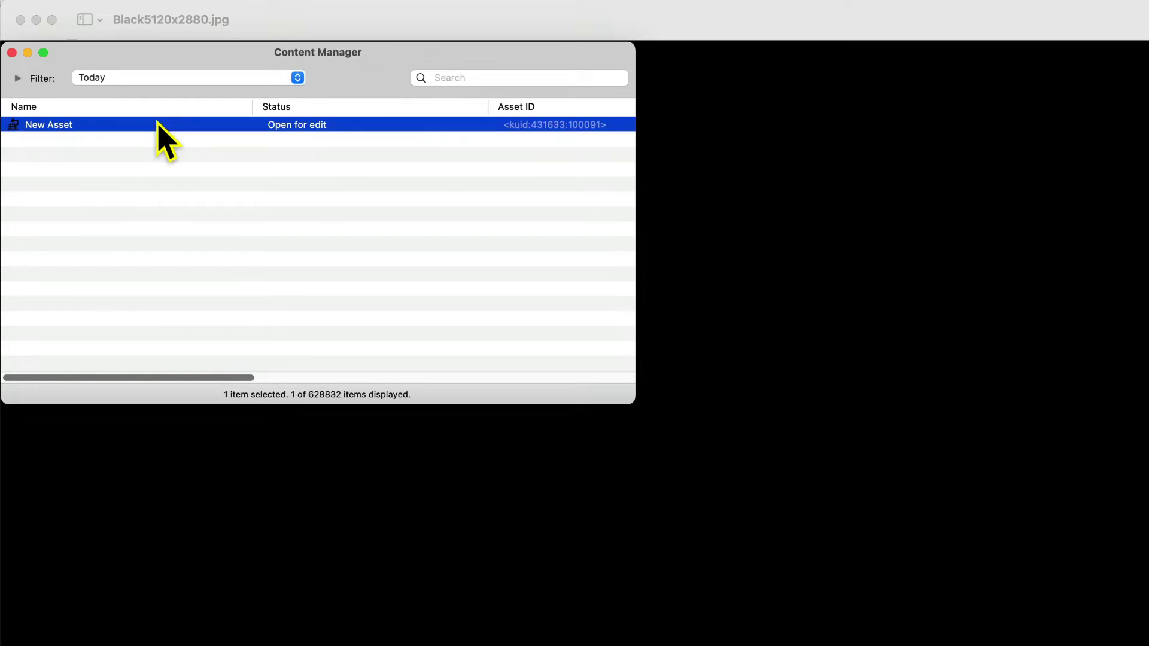
pyautogui.rightClick(157, 123)
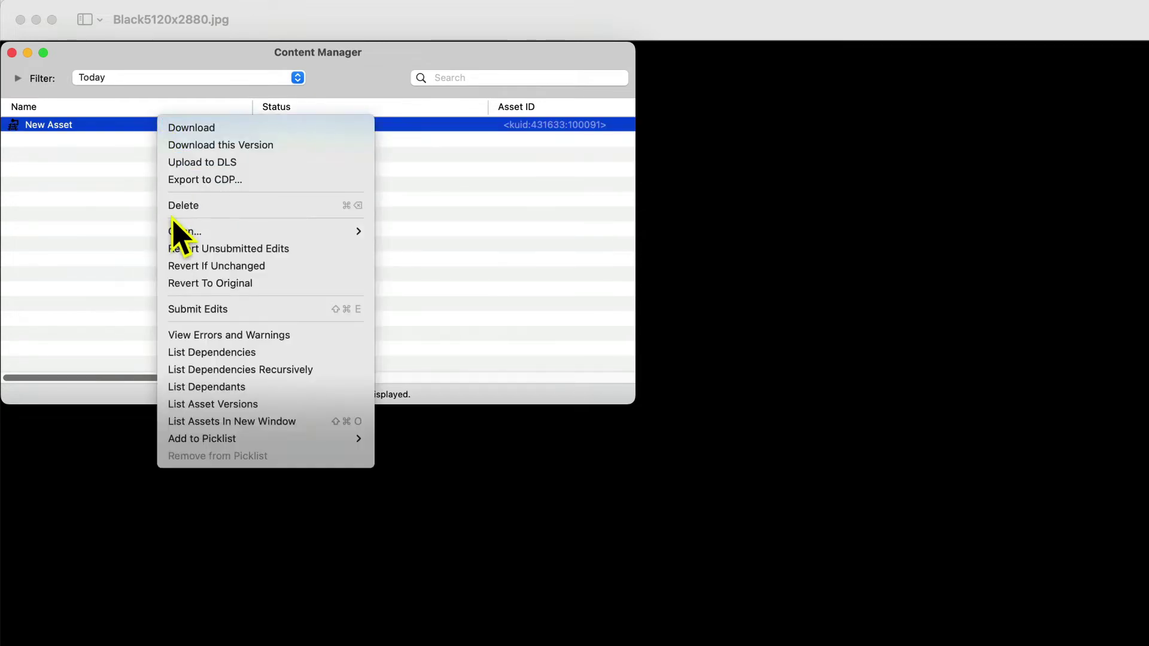
pyautogui.moveTo(226, 234)
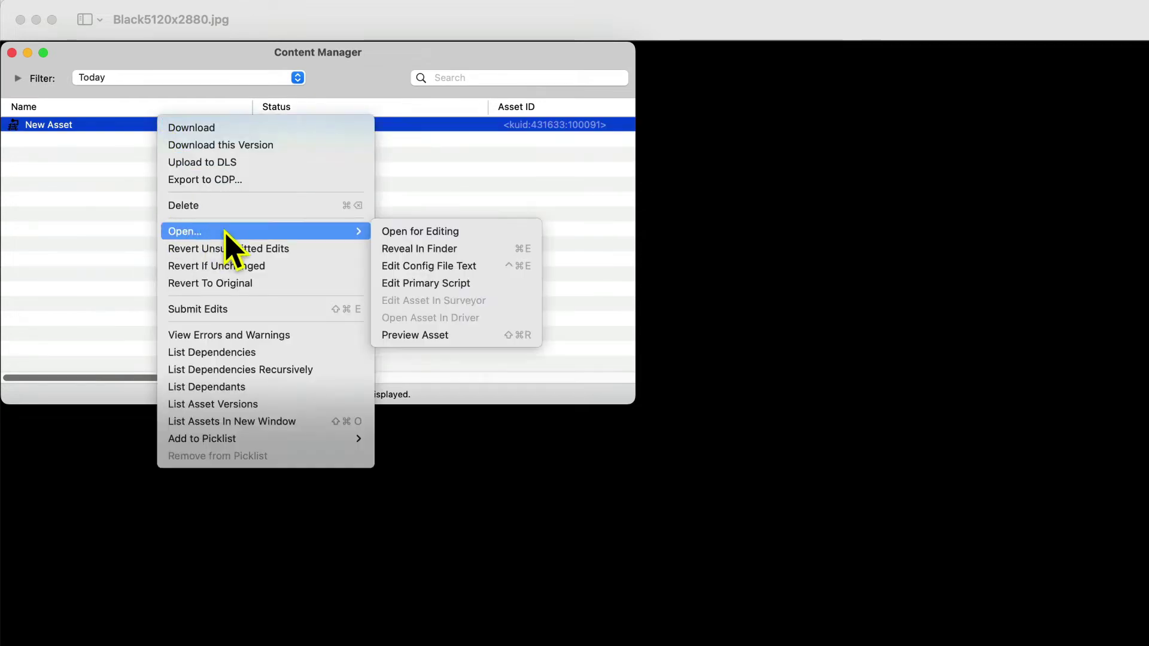
pyautogui.click(493, 247)
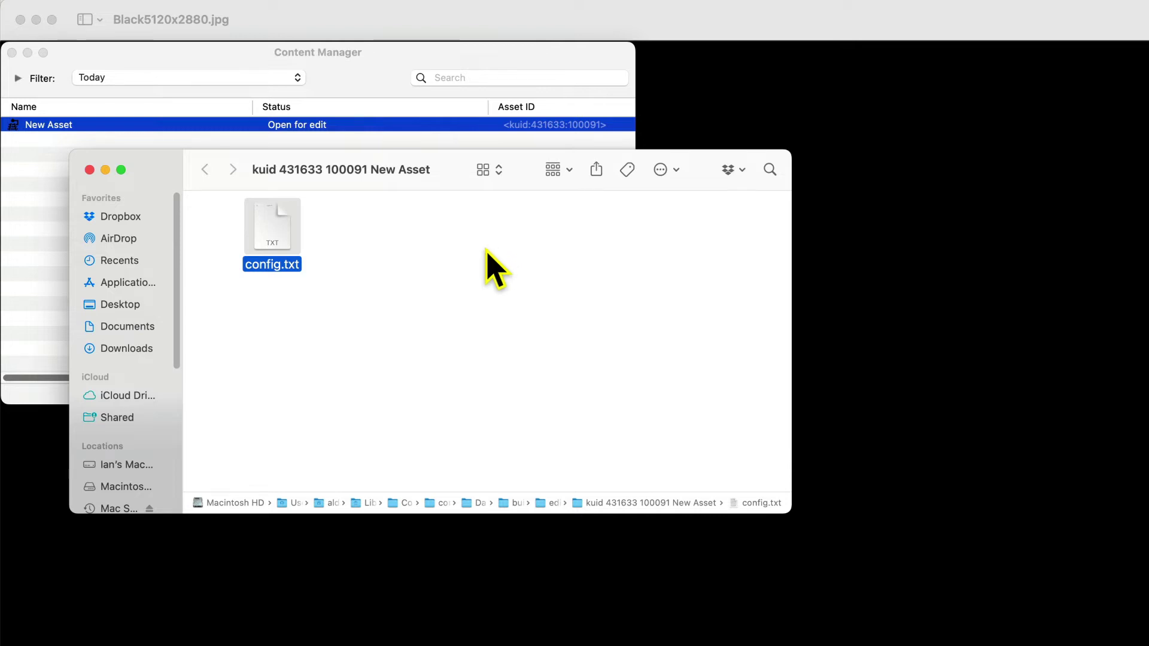
# Open the asset folder's config.txt in TextEdit.
pyautogui.doubleClick(286, 239)
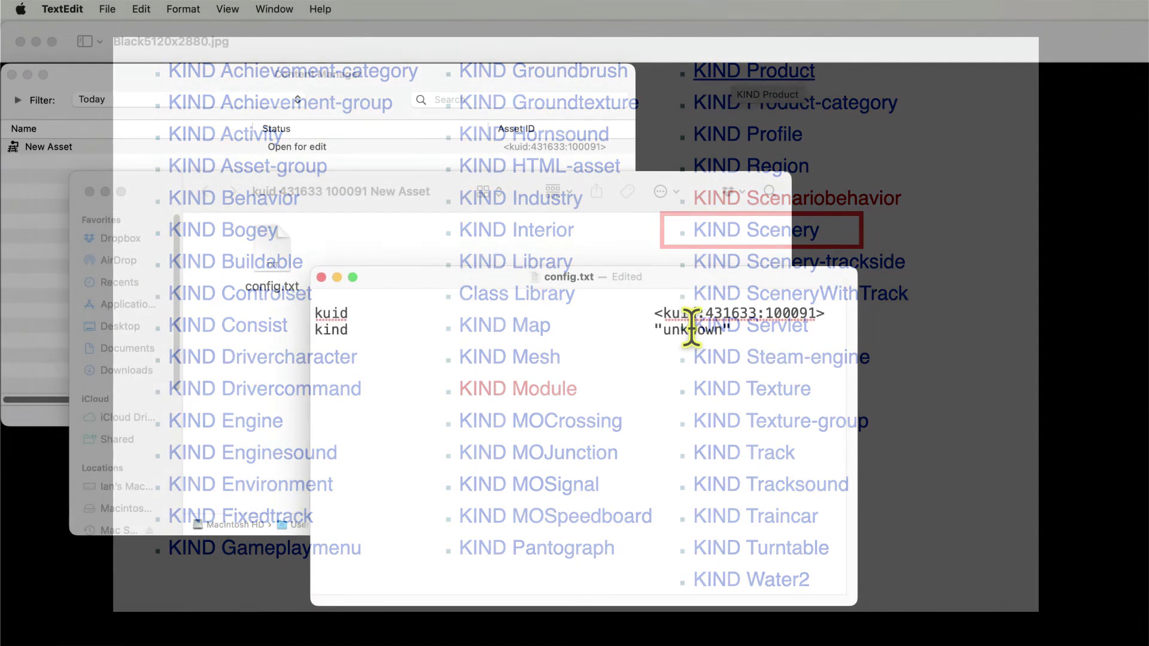
# Replace the kind value 'unknown' with 'scenery' and add a new line below.
pyautogui.doubleClick(691, 329)
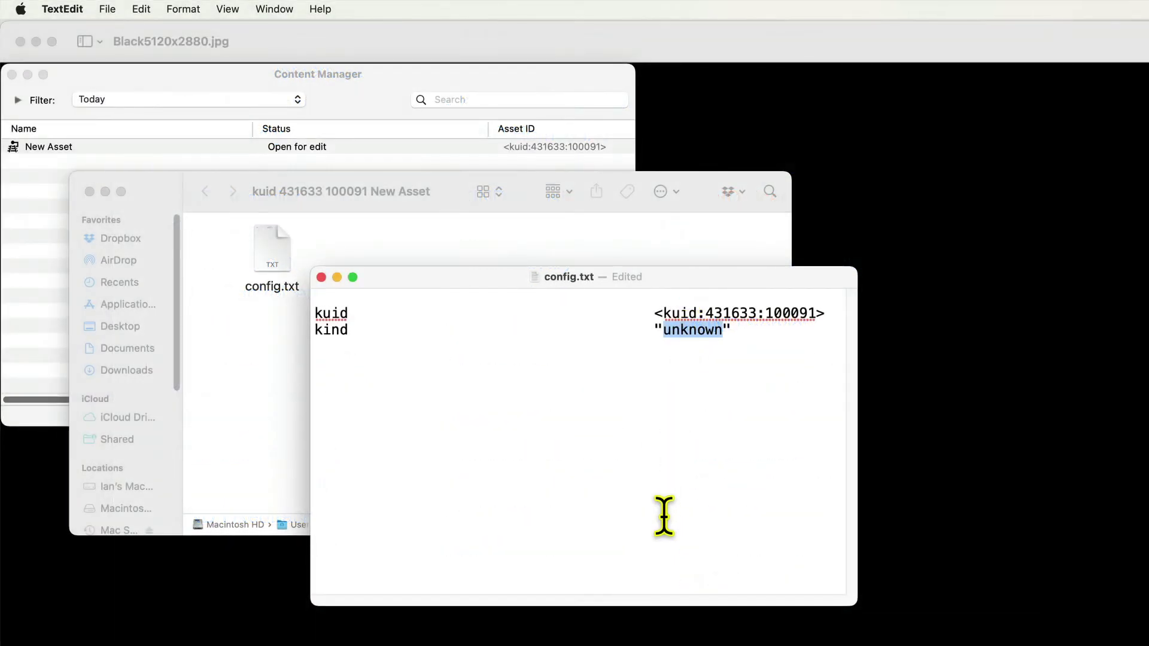
pyautogui.write('scenery')
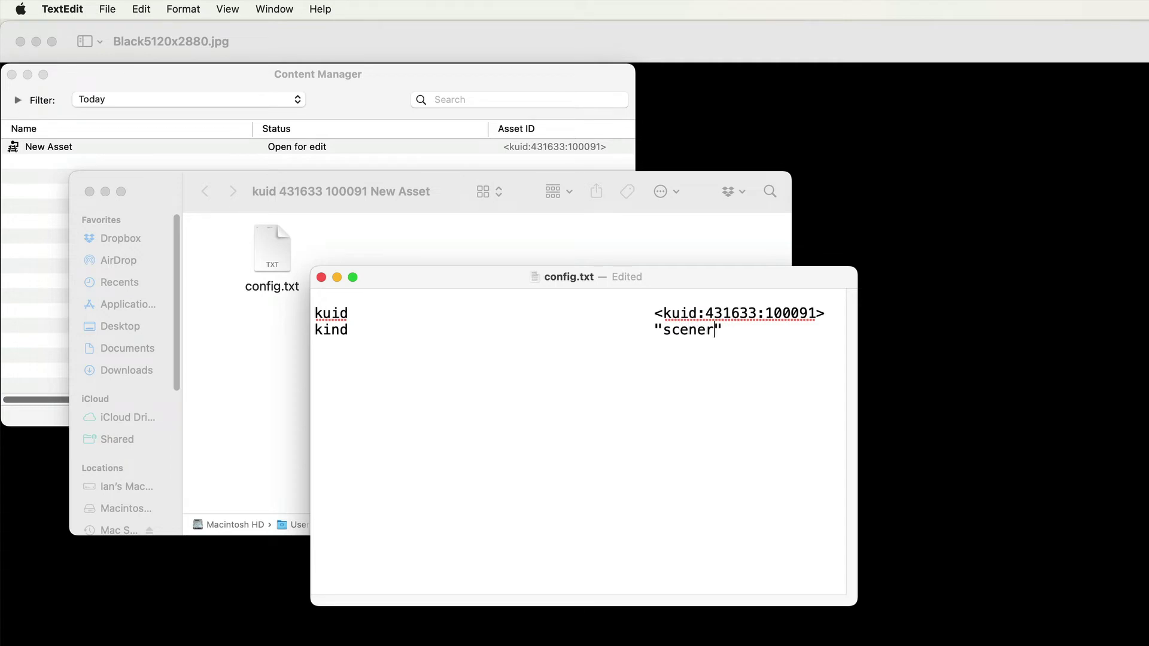
pyautogui.press('Return')
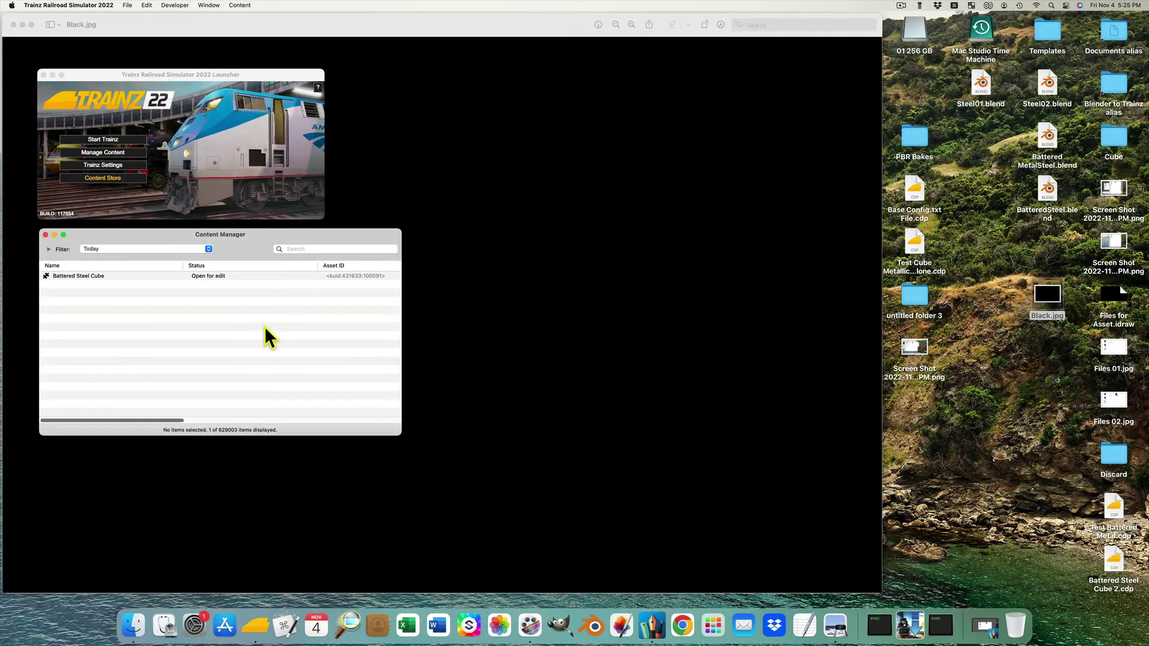
# Submit Edits on Battered Steel Cube so it shows as Modified, then deselect it.
pyautogui.click(153, 275)
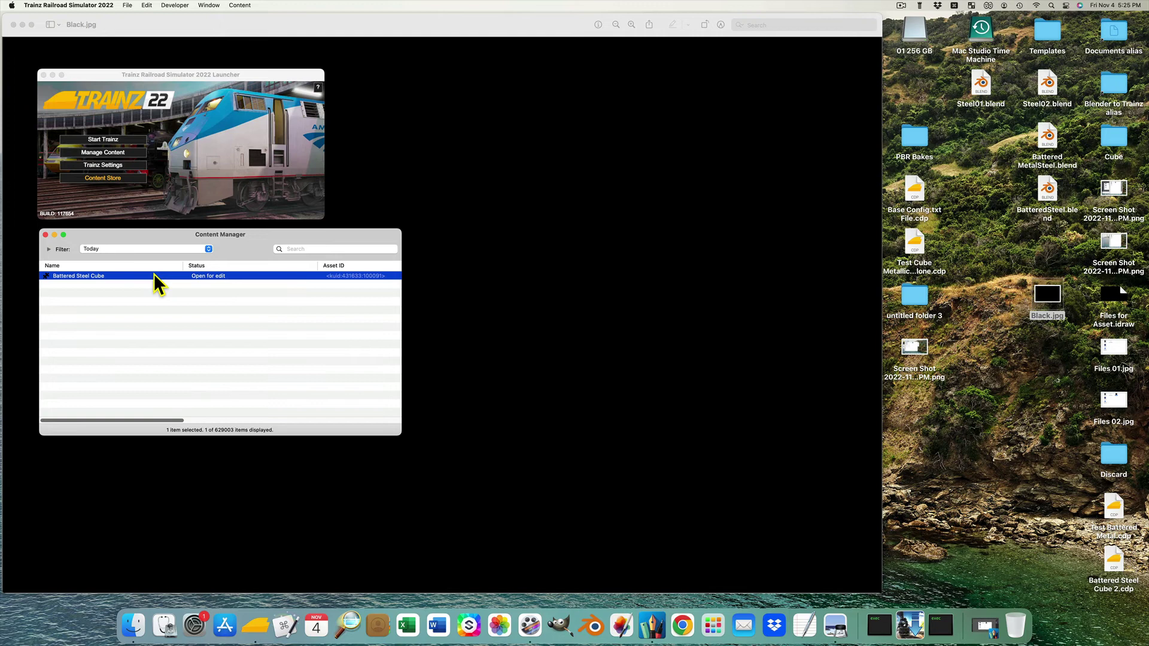
pyautogui.rightClick(153, 274)
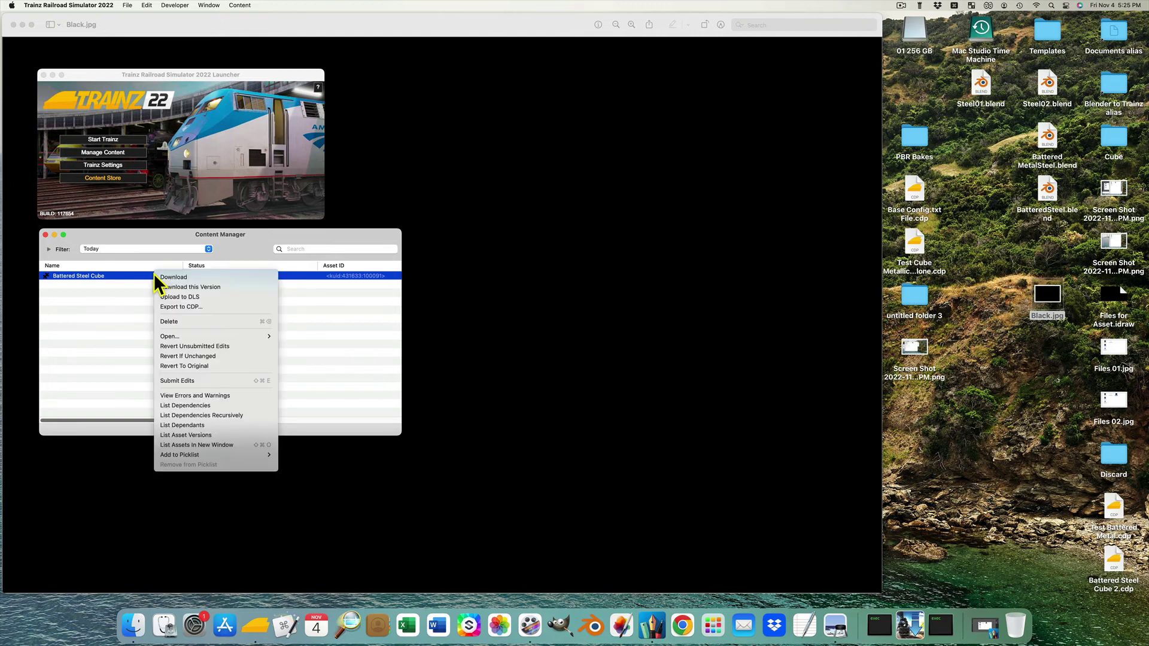
pyautogui.click(232, 379)
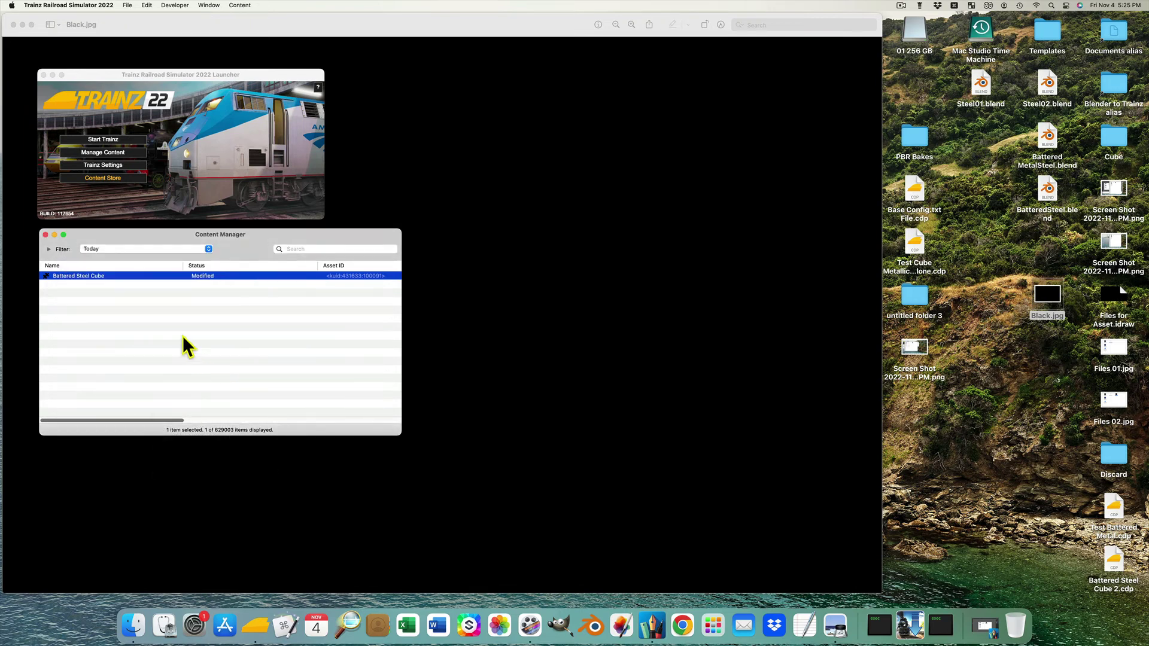
pyautogui.click(169, 316)
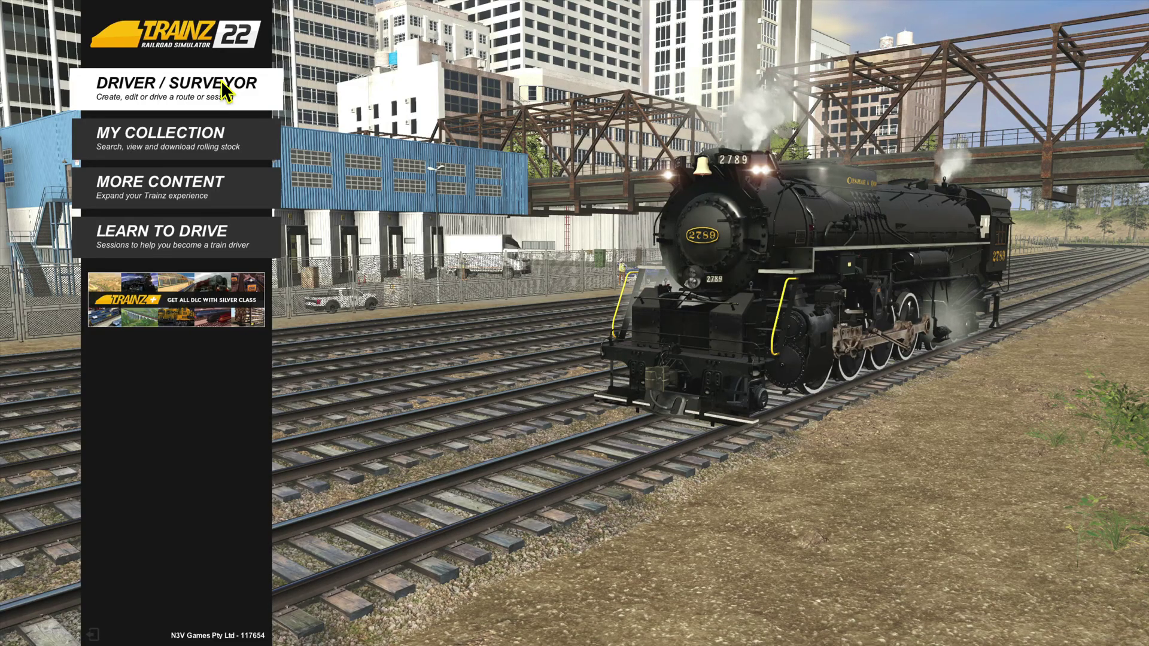
# Create a new route from Surveyor, accept its default settings, and zoom in on the grass.
pyautogui.click(221, 80)
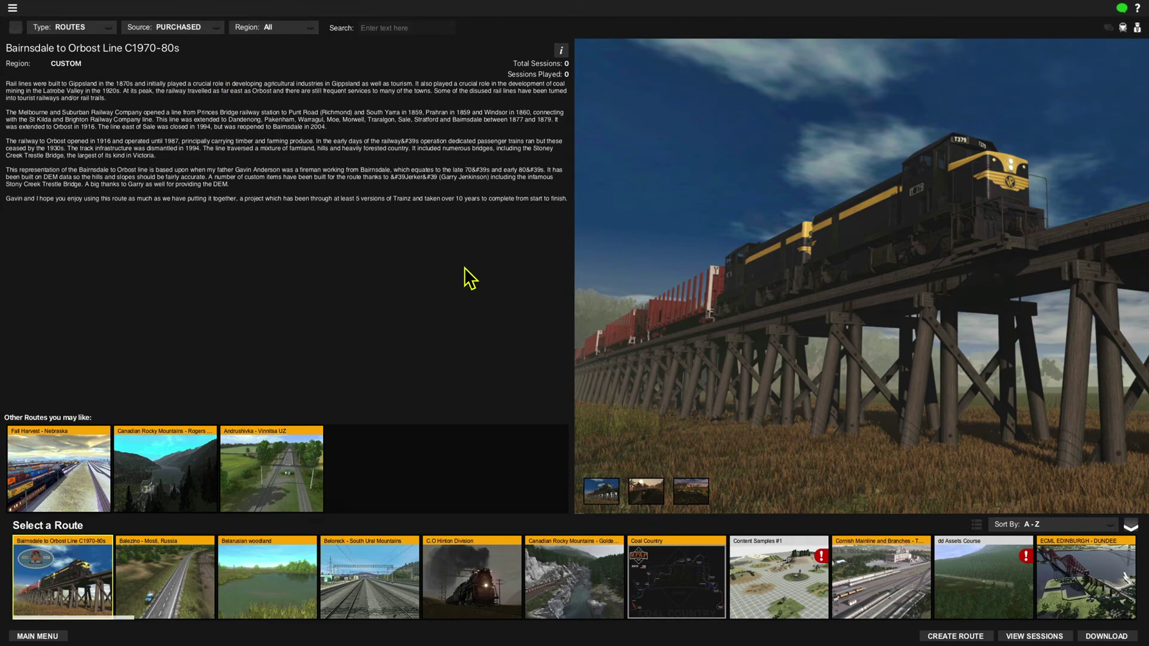
pyautogui.click(937, 636)
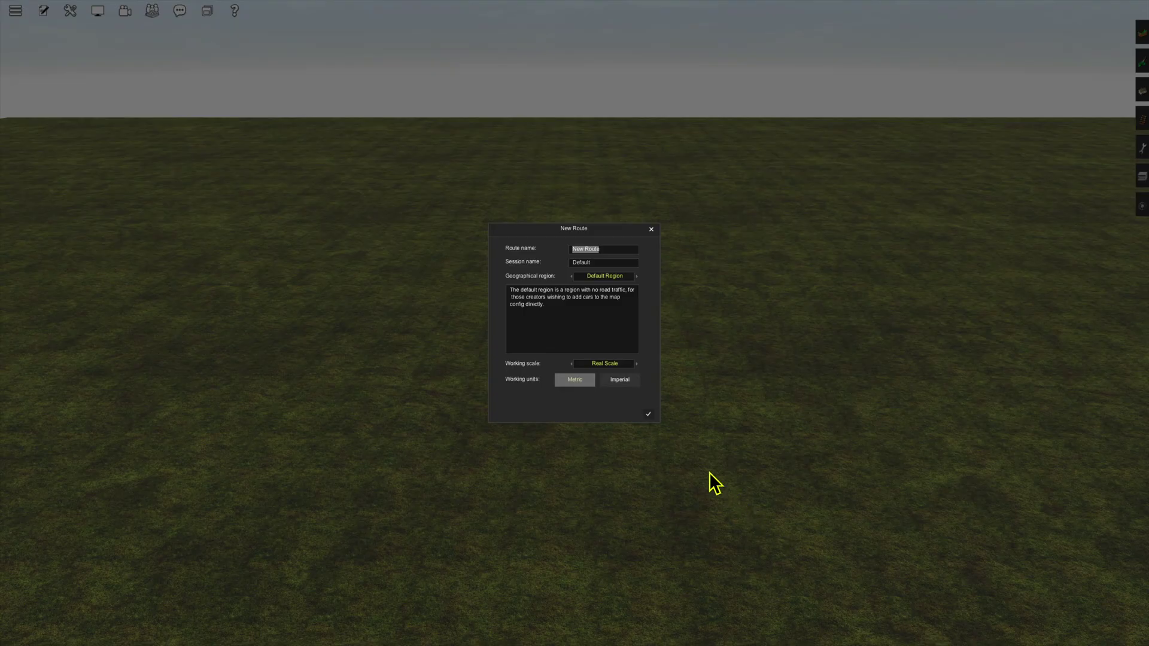
pyautogui.click(649, 414)
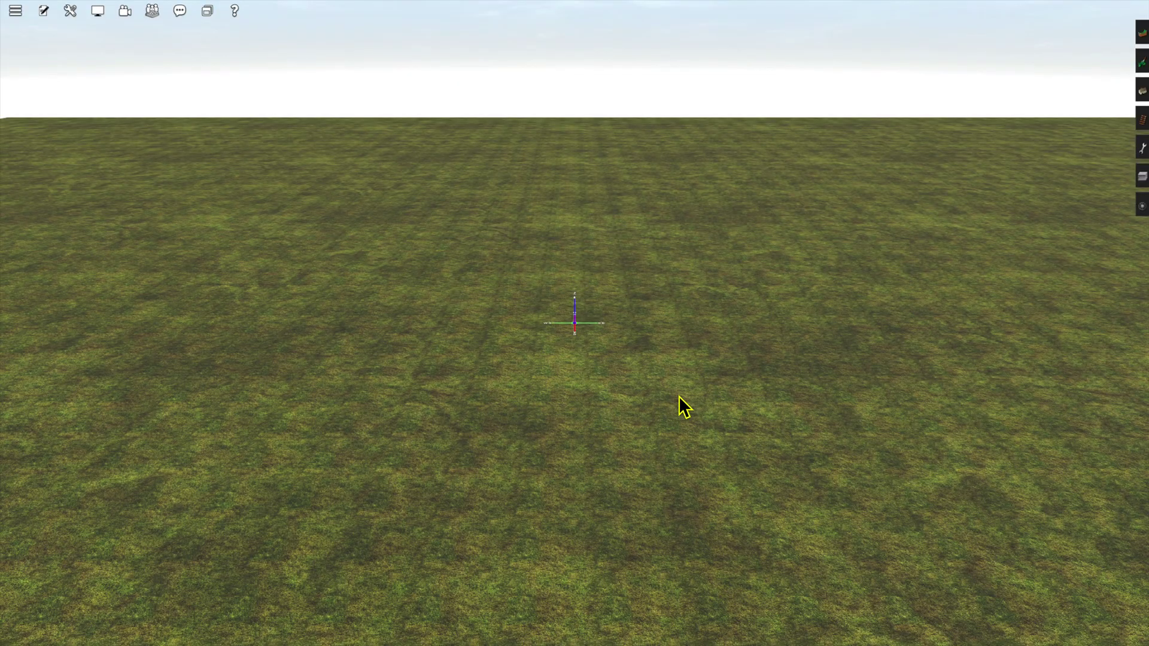
pyautogui.scroll(2, 569, 400)
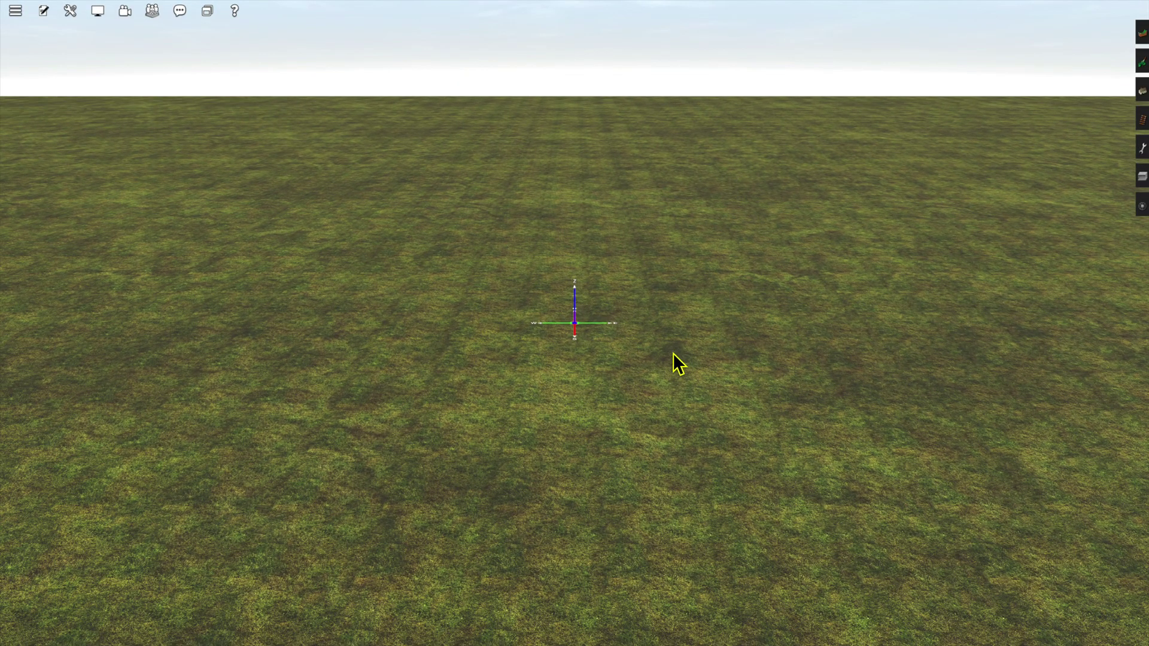
# Place the Battered Steel Cube on the grass and rotate it to about 39 degrees.
pyautogui.moveTo(1144, 91)
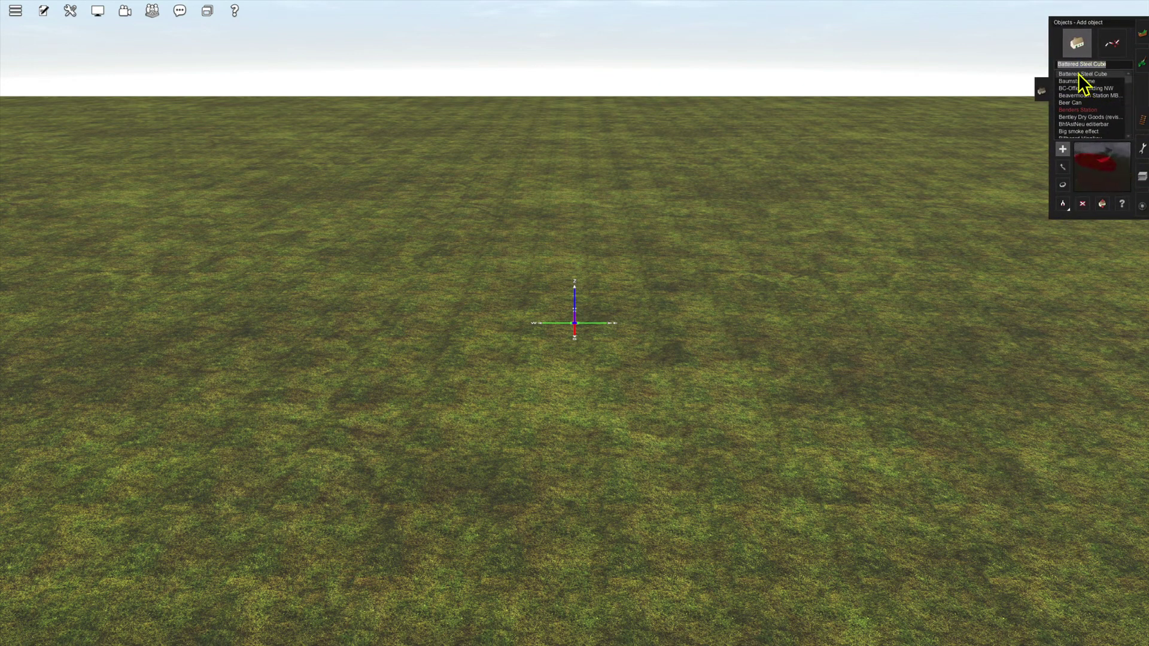
pyautogui.click(584, 517)
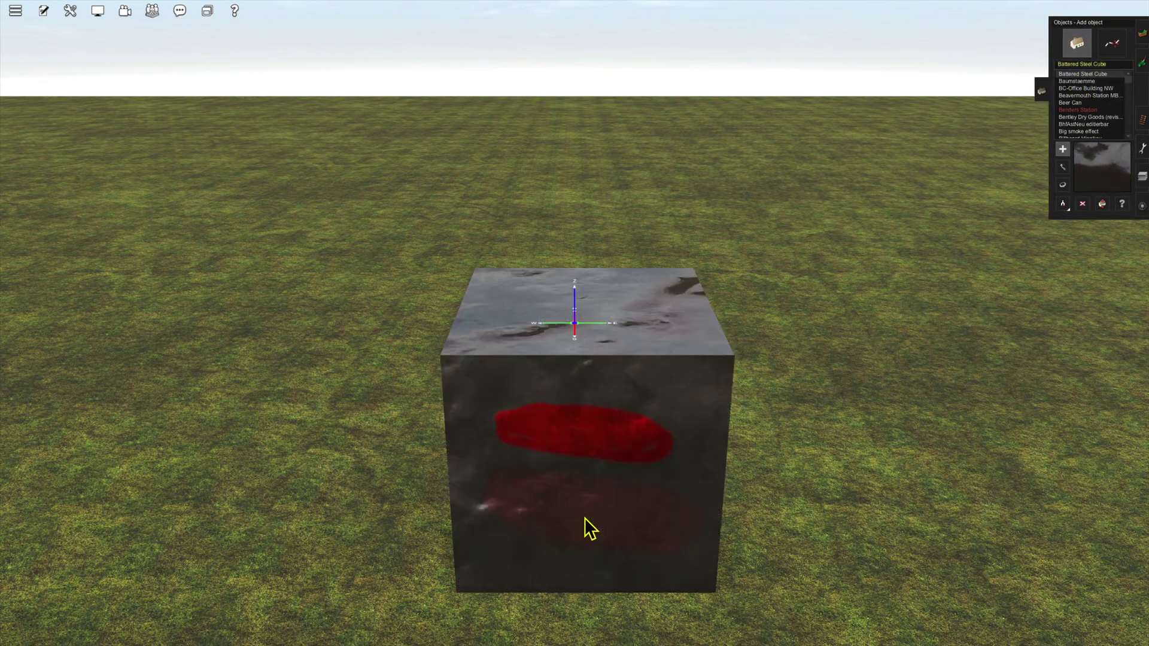
pyautogui.press('r')
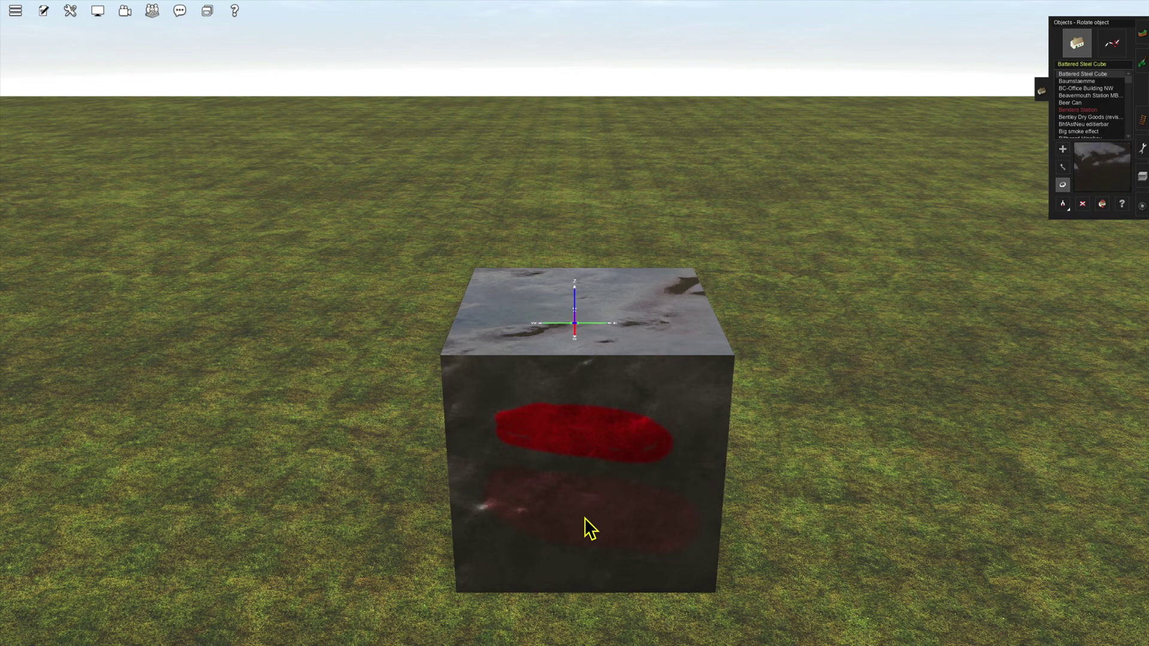
pyautogui.moveTo(584, 518); pyautogui.dragTo(636, 518)
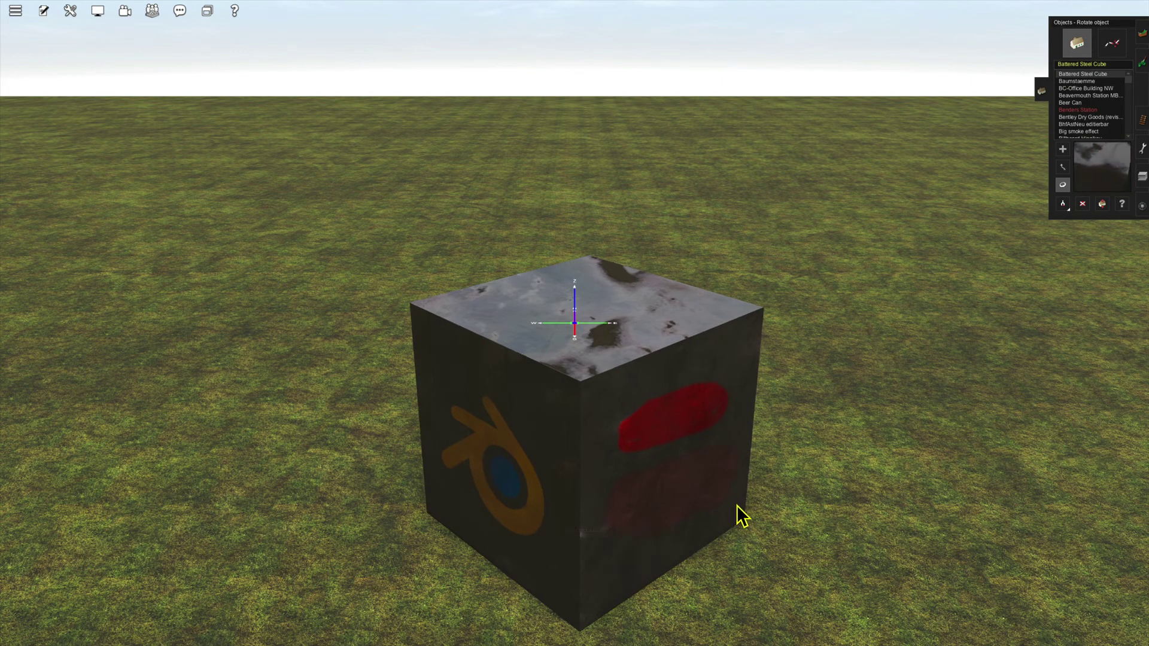